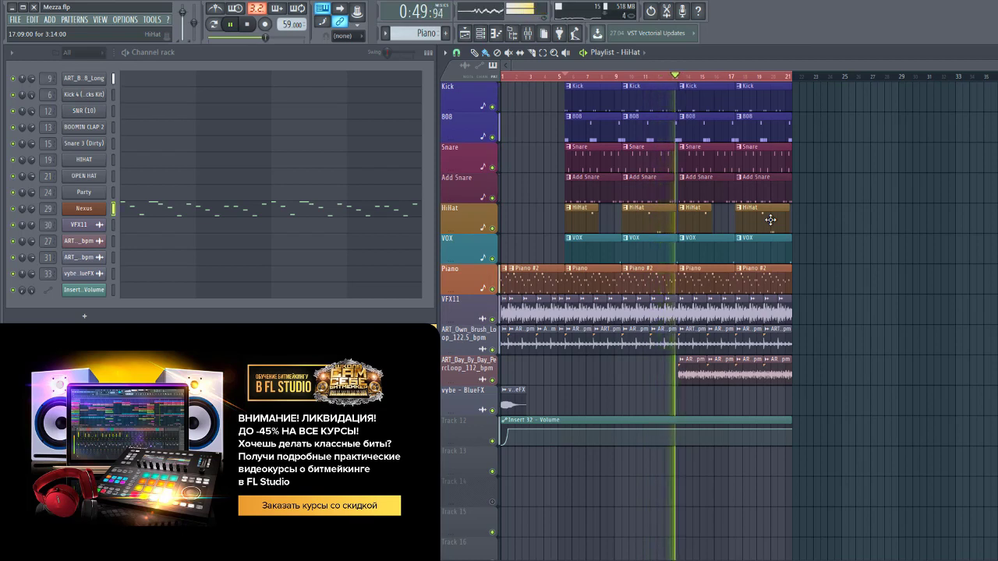
# - Stop playback, select the empty Pattern 10 and inspect the effect settings of the Nexus channel's 808 Mafia Piano 1 preset
pyautogui.press('space')
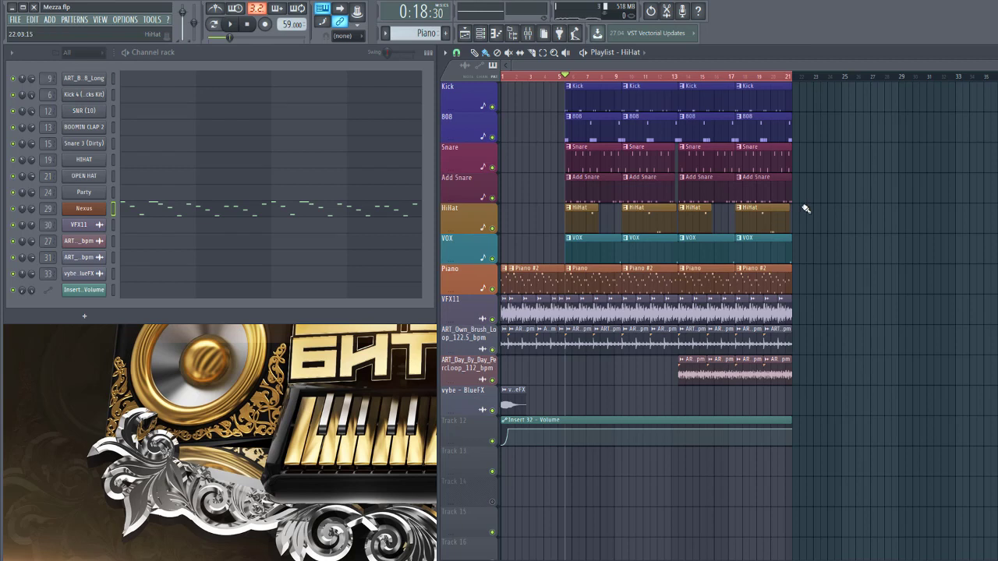
pyautogui.scroll(-2, 414, 33)
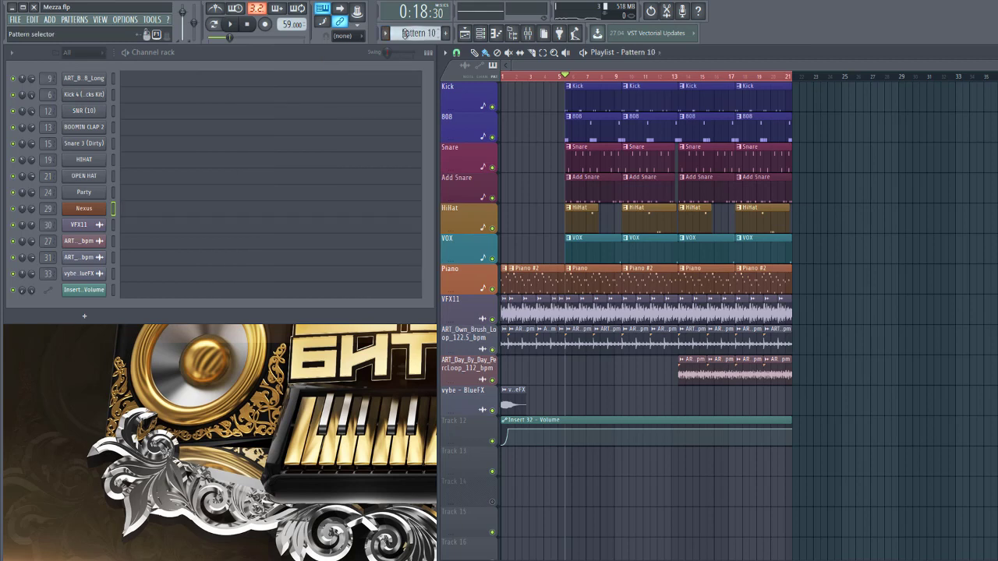
pyautogui.click(83, 208)
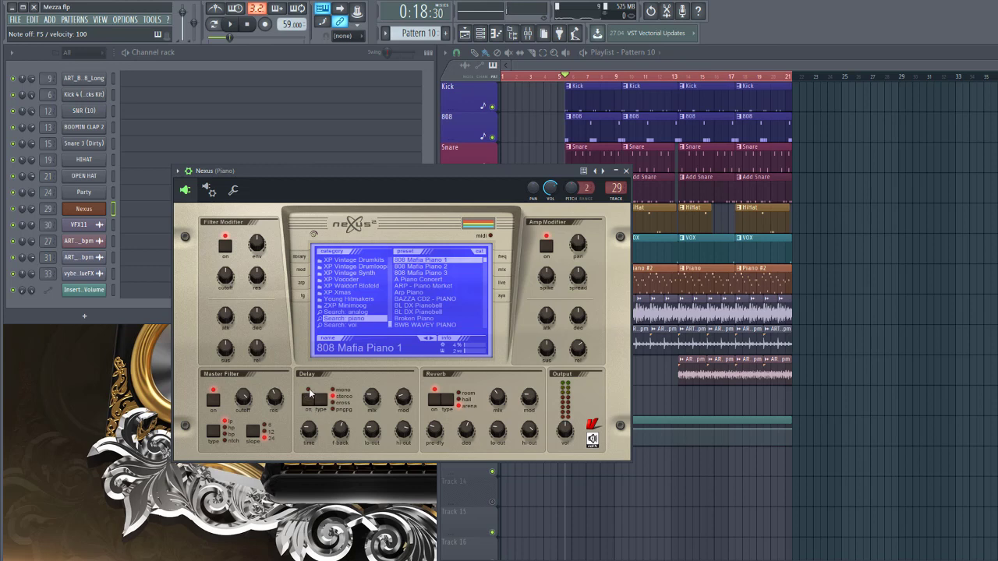
pyautogui.moveTo(501, 402)
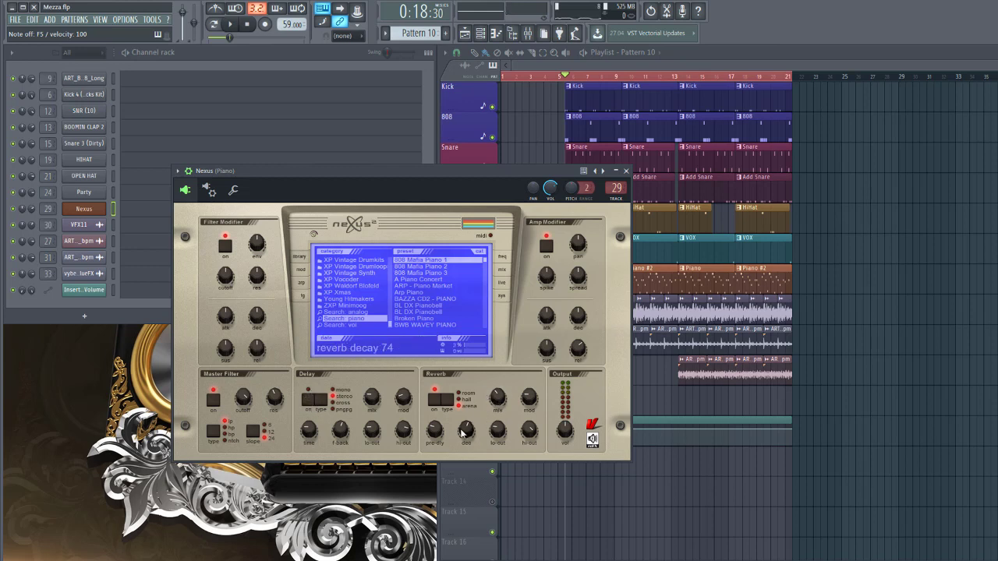
pyautogui.click(503, 271)
pyautogui.click(345, 250)
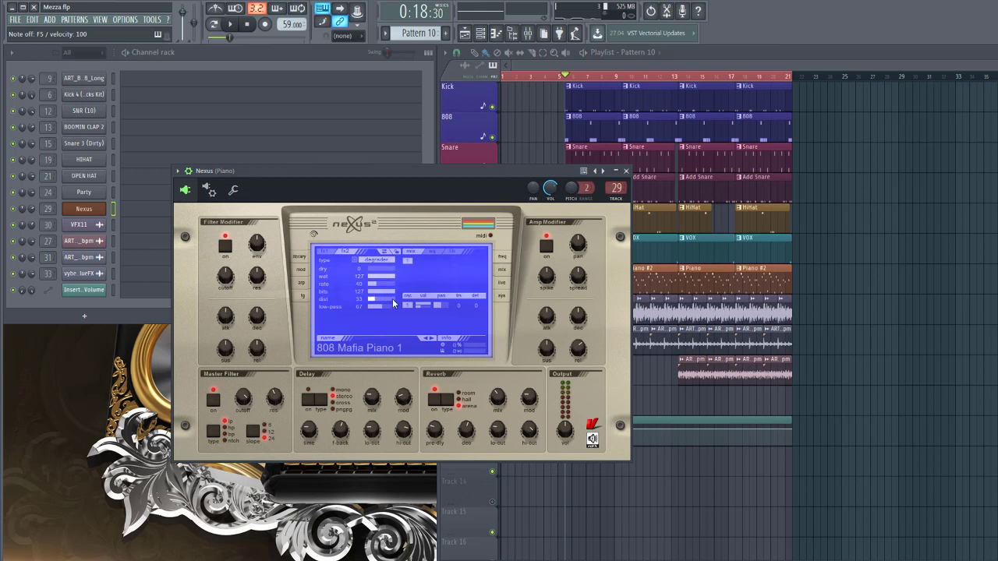
# - Select the Piano pattern, bring Nexus back into view and listen to the piano melody on its own in pattern mode
pyautogui.click(535, 137)
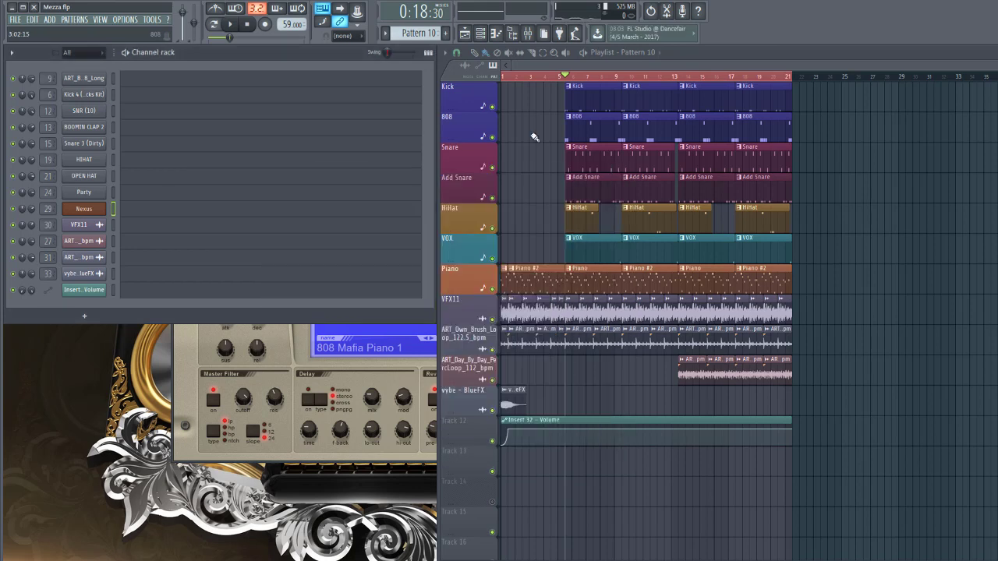
pyautogui.click(590, 283)
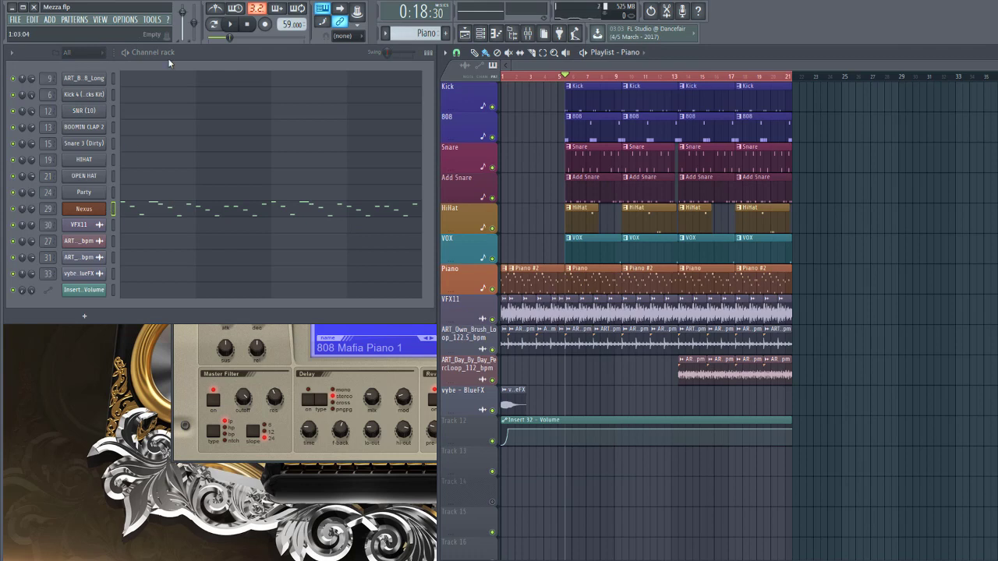
pyautogui.click(235, 328)
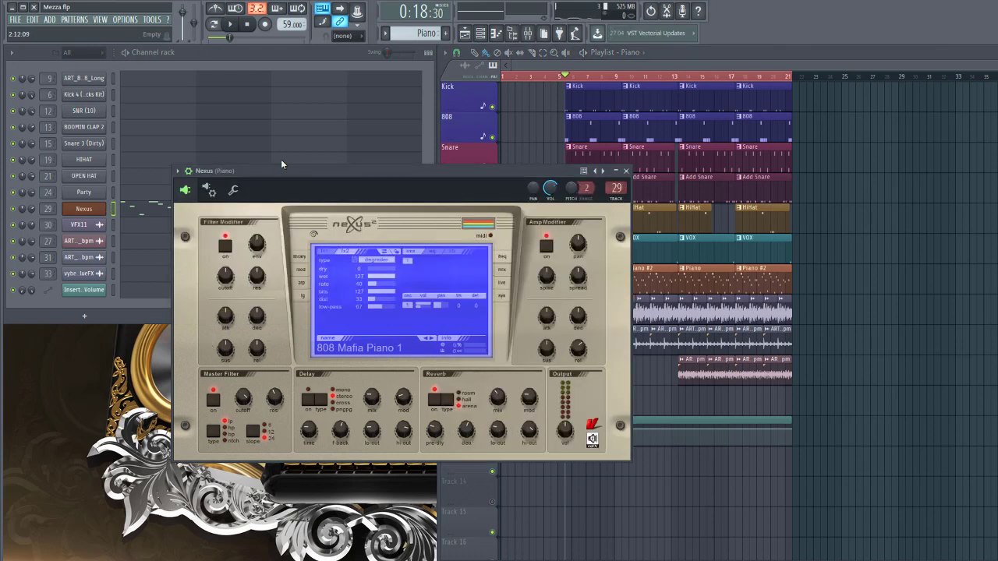
pyautogui.click(231, 25)
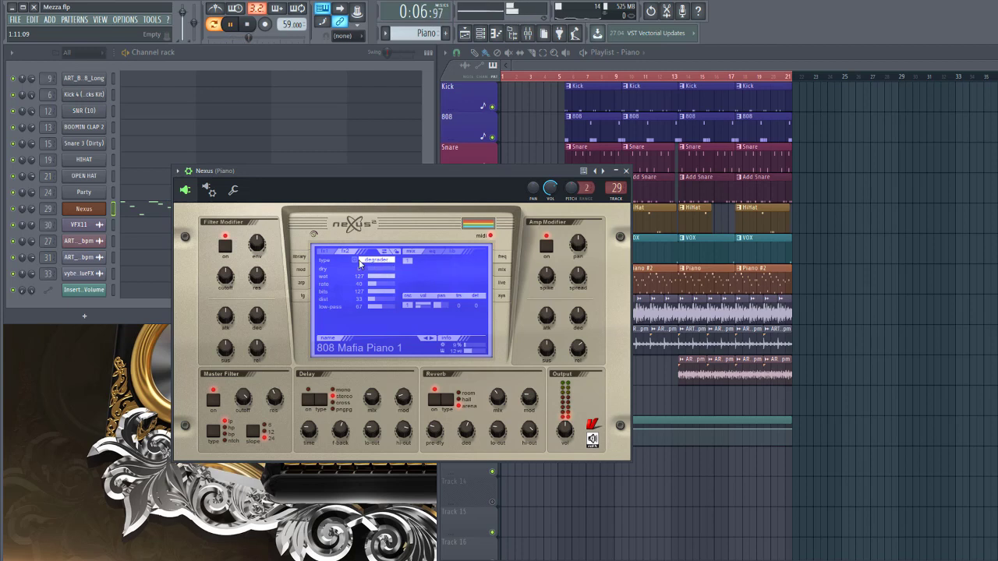
pyautogui.press('space')
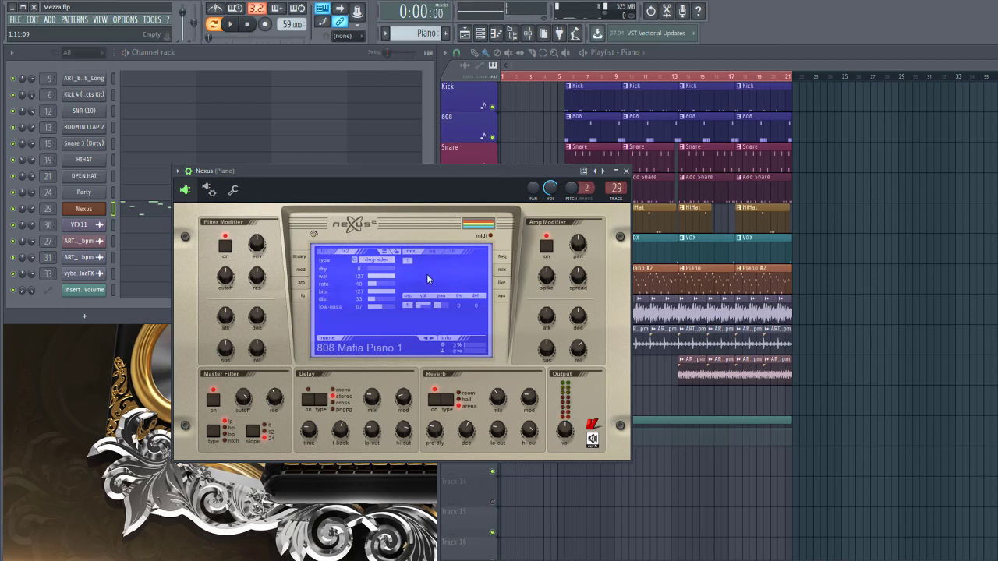
pyautogui.press('space')
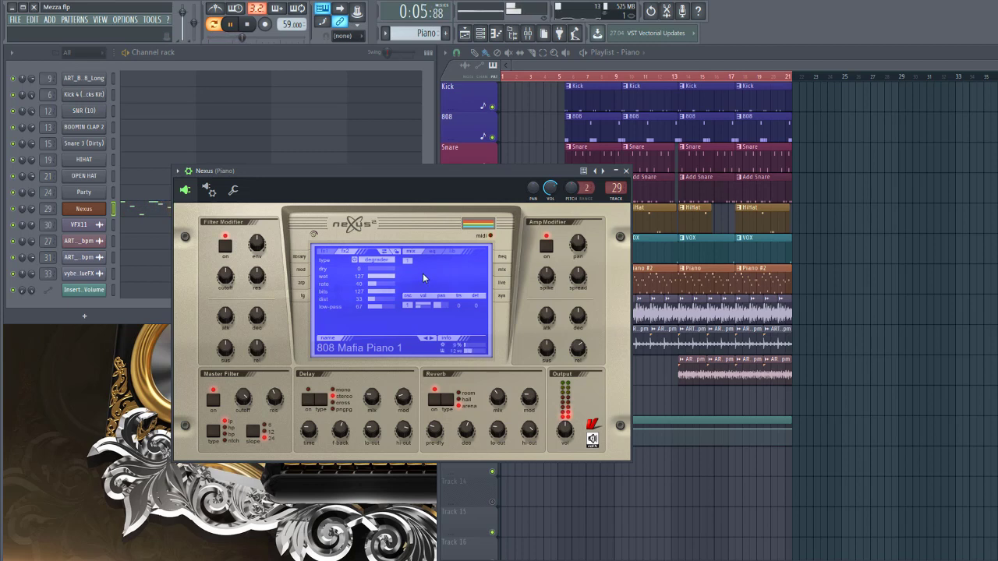
pyautogui.press('space')
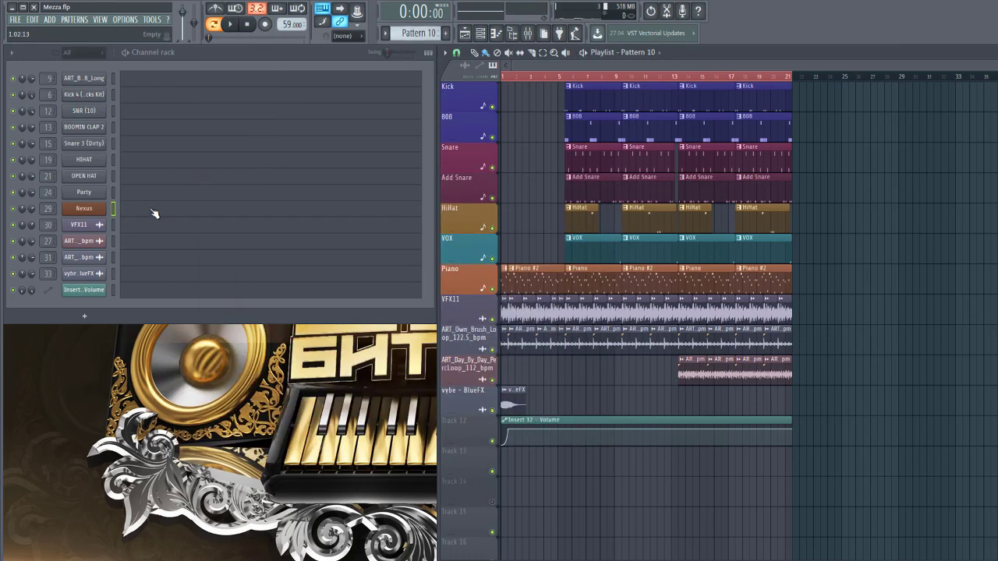
# - Open the Nexus piano roll in the empty Pattern 10 and place short G#5, E5 and A4 notes two steps apart from the start of bar 1
pyautogui.click(152, 214)
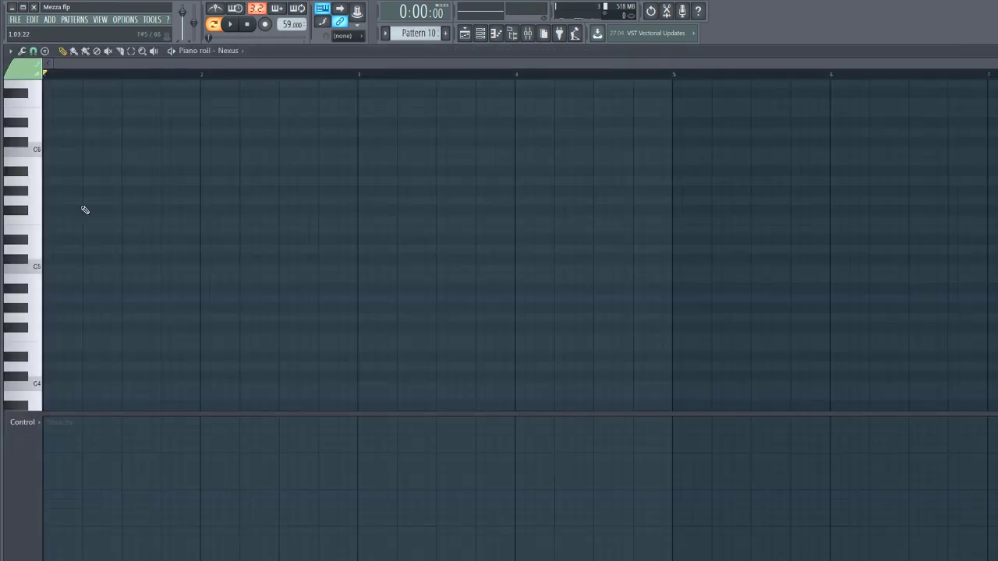
pyautogui.scroll(3, 76, 215)
pyautogui.moveTo(126, 65); pyautogui.dragTo(66, 65)
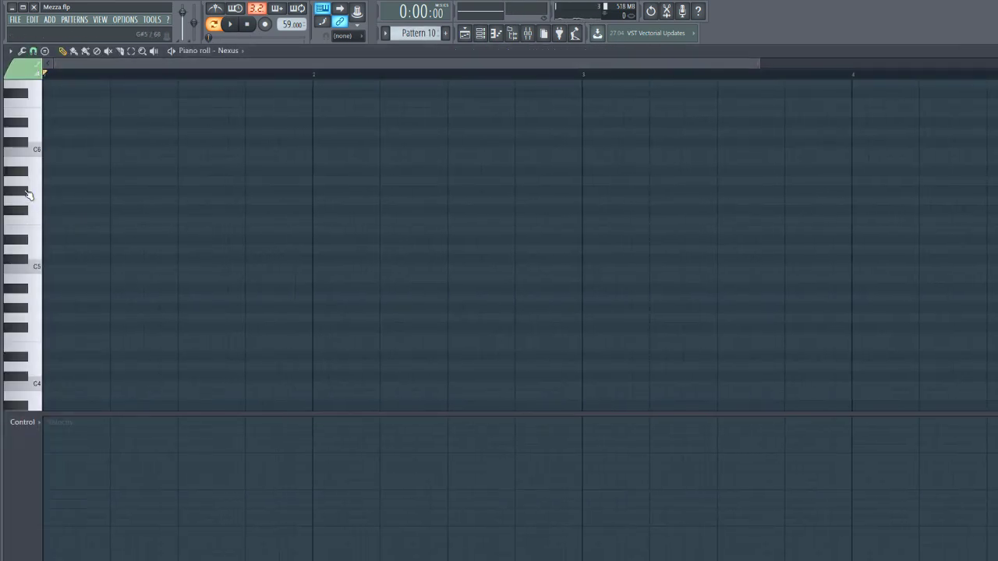
pyautogui.click(50, 192)
pyautogui.click(86, 229)
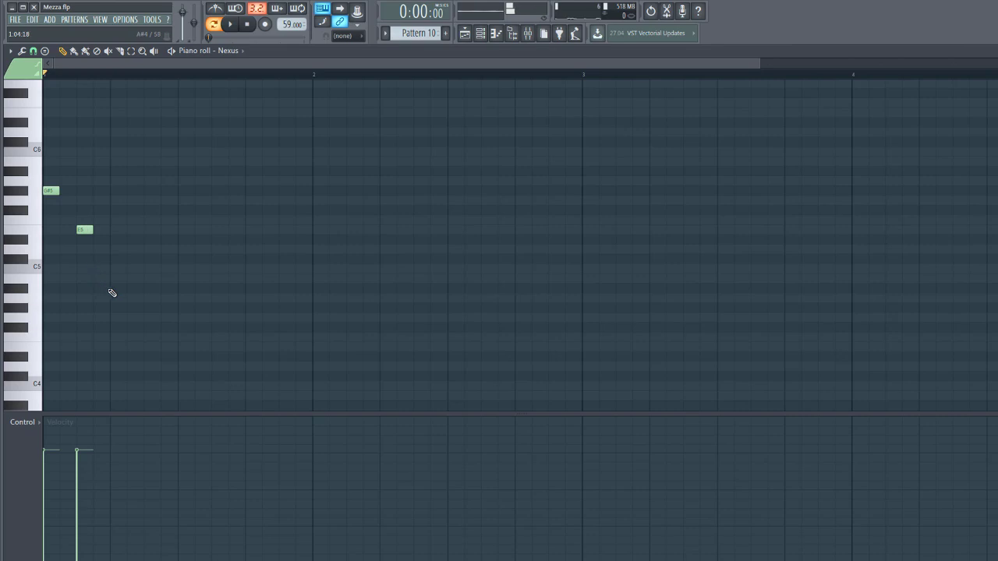
pyautogui.click(117, 299)
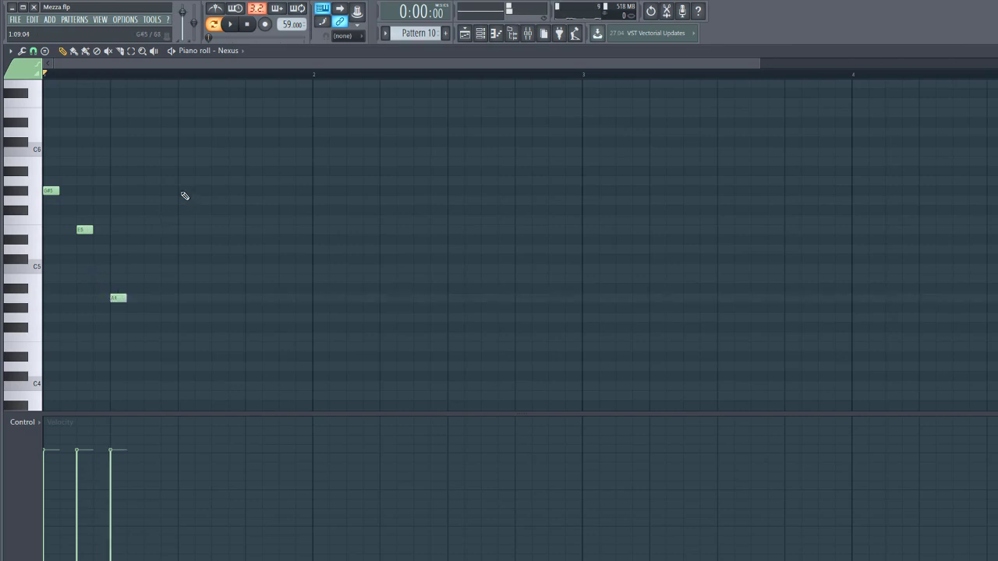
# - Add short G#5, F#5, D#5 and G#4 notes two steps apart, starting at step 9 of bar 1
pyautogui.click(184, 192)
pyautogui.click(218, 211)
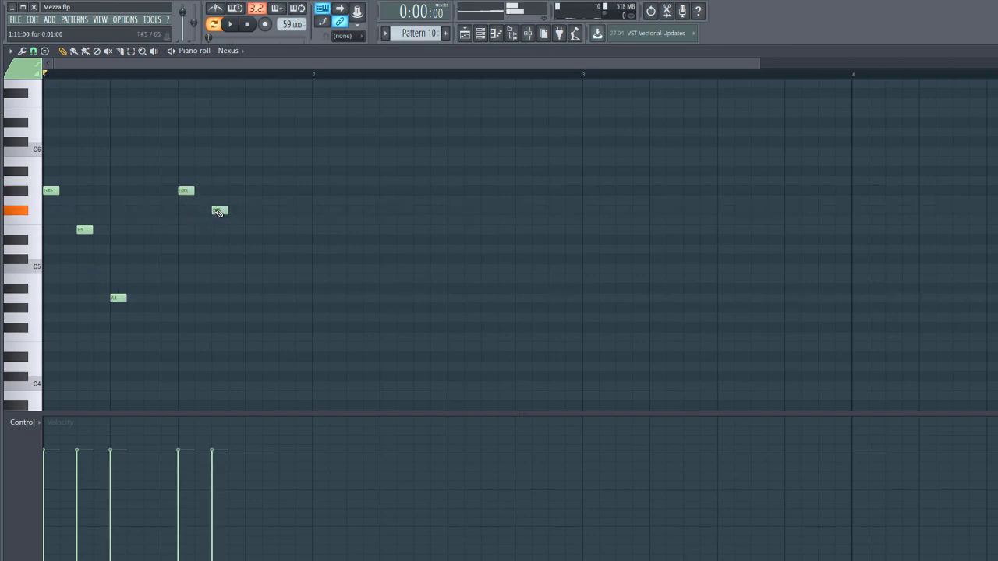
pyautogui.click(249, 239)
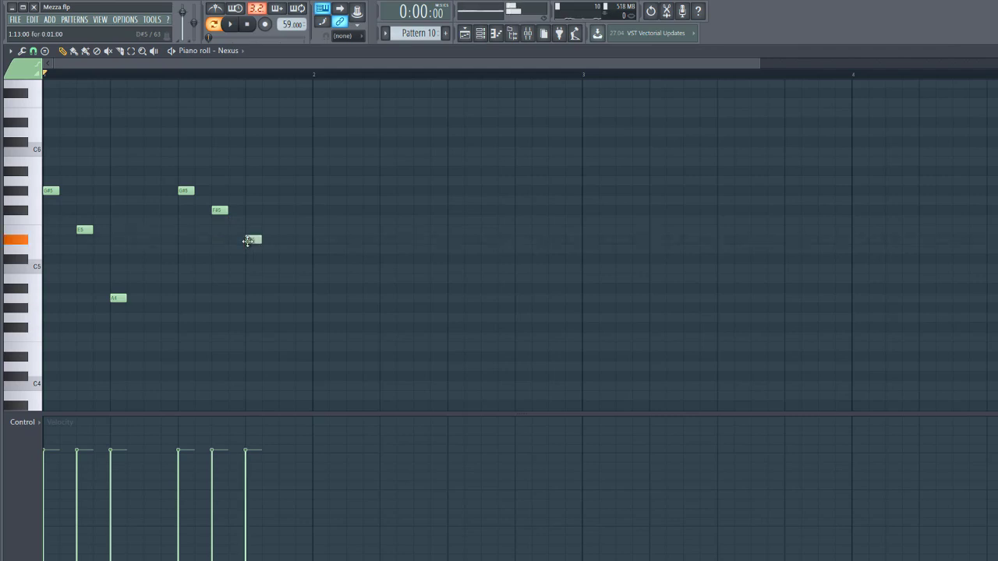
pyautogui.click(282, 308)
# - Audition the melody and move its last four notes two steps earlier to close the gap after A4
pyautogui.press('space')
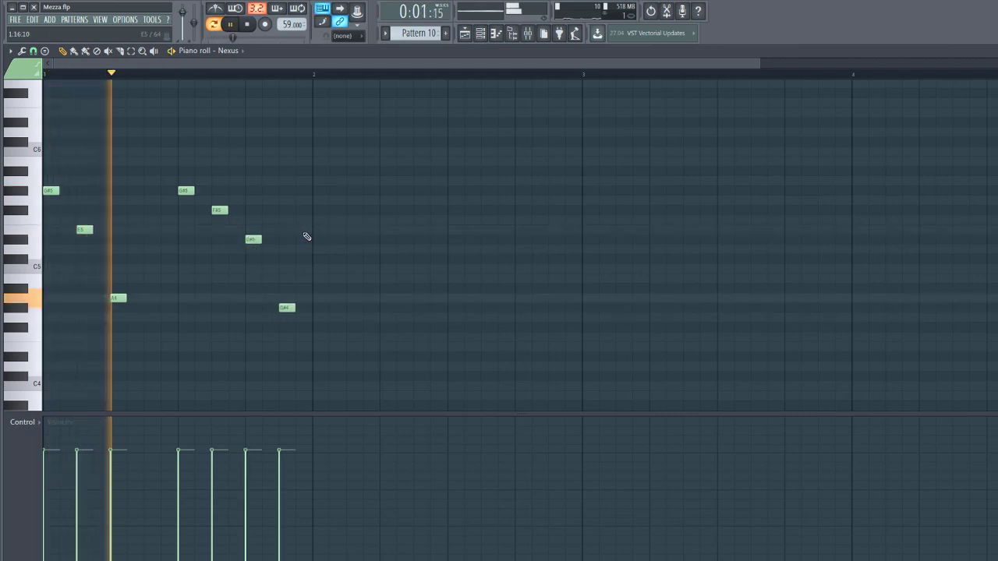
pyautogui.press('space')
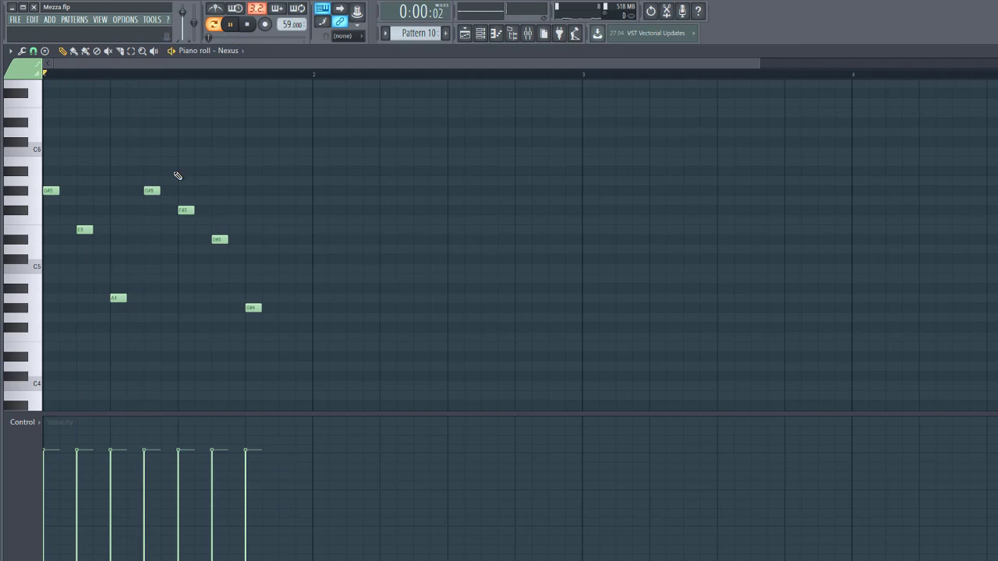
pyautogui.press('space')
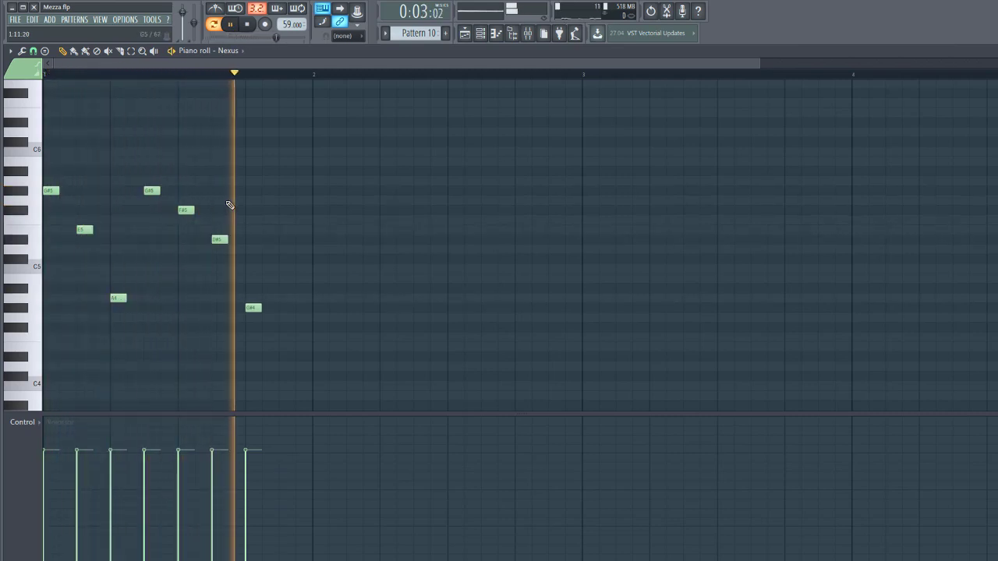
pyautogui.press('space')
# - Continue the melody with F#5, E5, C#5 and G#4 notes two steps apart, from step 15 of bar 1 into bar 2
pyautogui.click(283, 211)
pyautogui.click(316, 231)
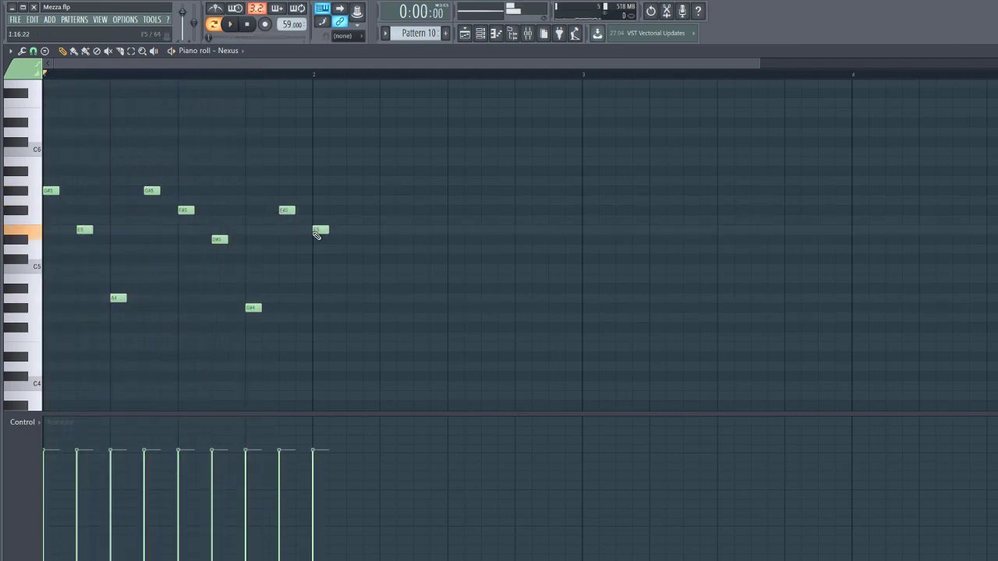
pyautogui.click(348, 260)
pyautogui.click(383, 309)
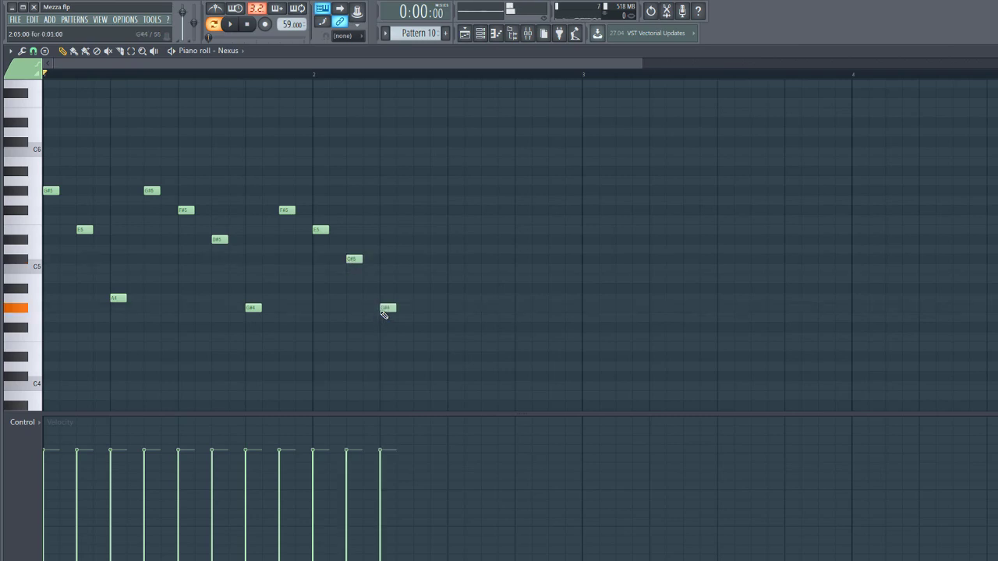
# - Complete bar 2 with E5, E5, C#5, G#4 and F#5 notes two steps apart from step 7, and play the melody through
pyautogui.click(419, 231)
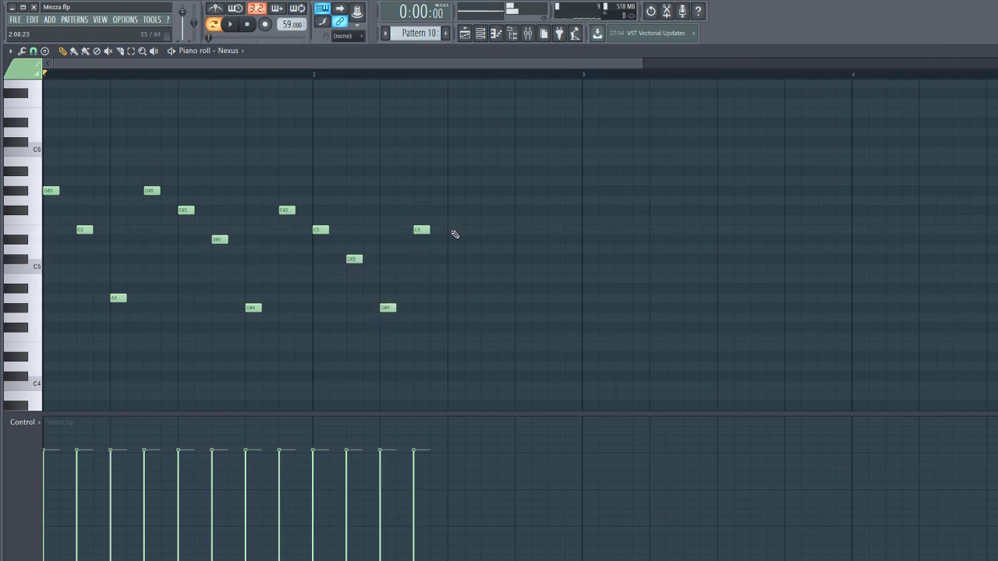
pyautogui.click(452, 231)
pyautogui.click(481, 258)
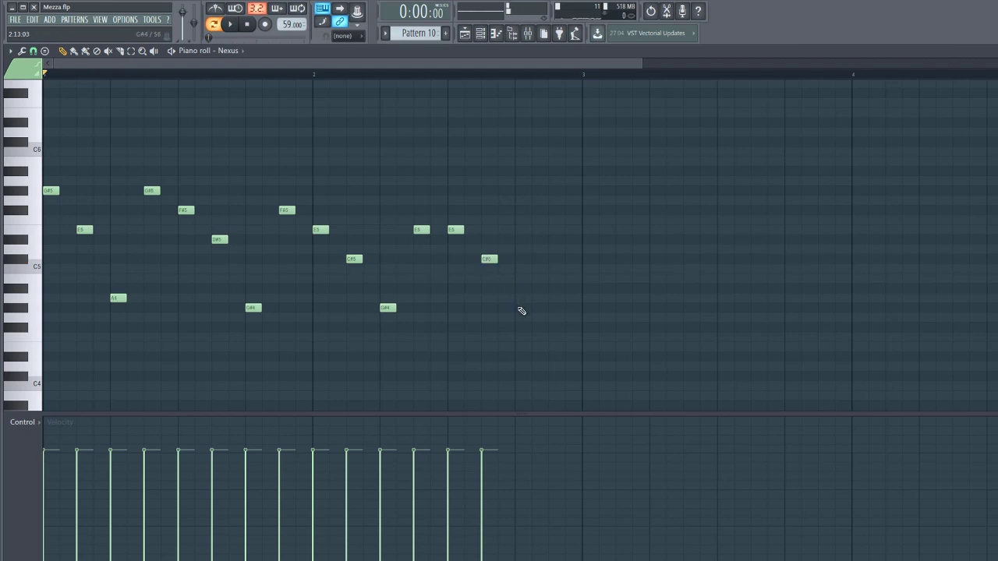
pyautogui.click(518, 309)
pyautogui.click(550, 211)
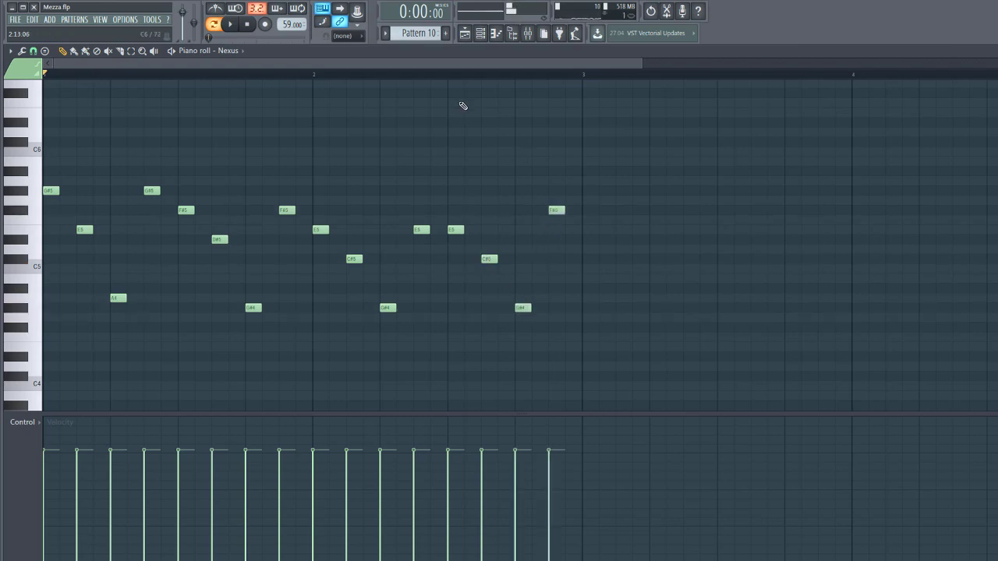
pyautogui.press('space')
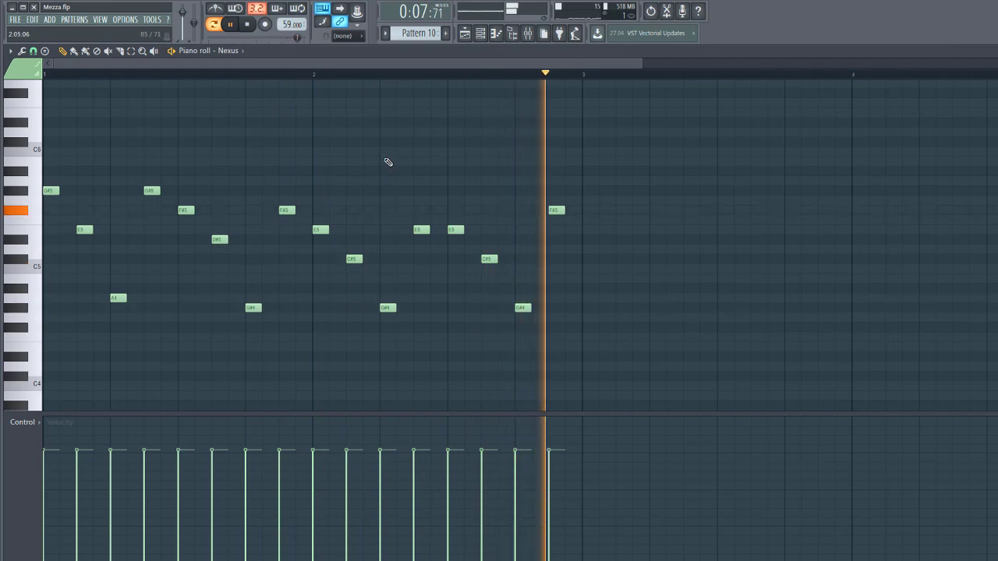
pyautogui.press('space')
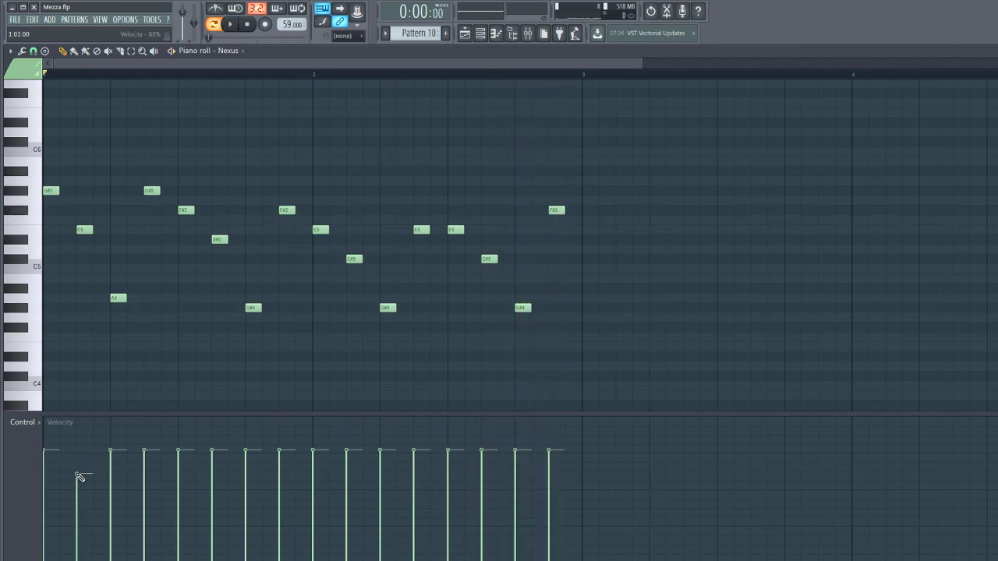
# - While auditioning, lower the velocities of the melody's second note E5, fourth note G#5 and the E5 at step 9 of bar 2
pyautogui.press('space')
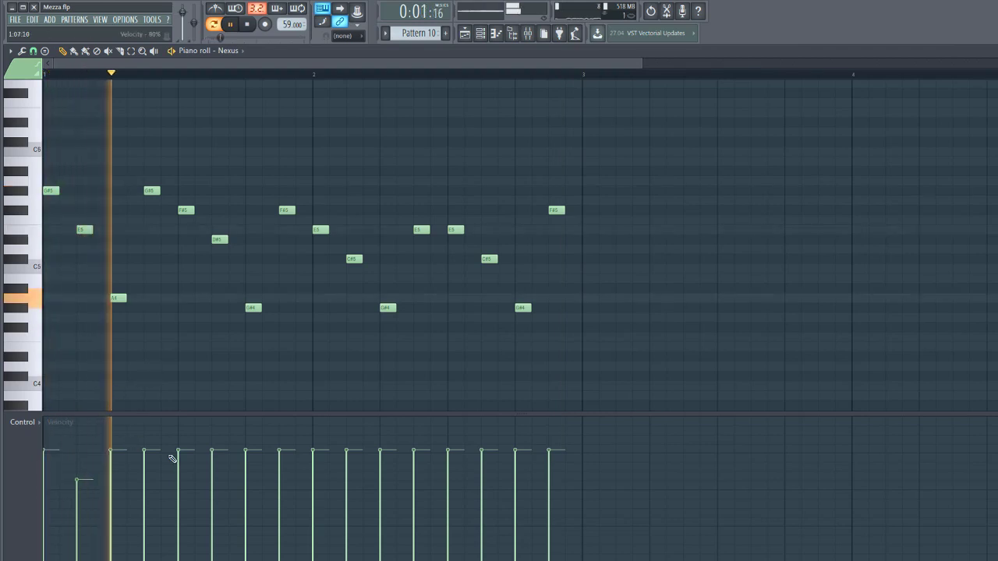
pyautogui.press('space')
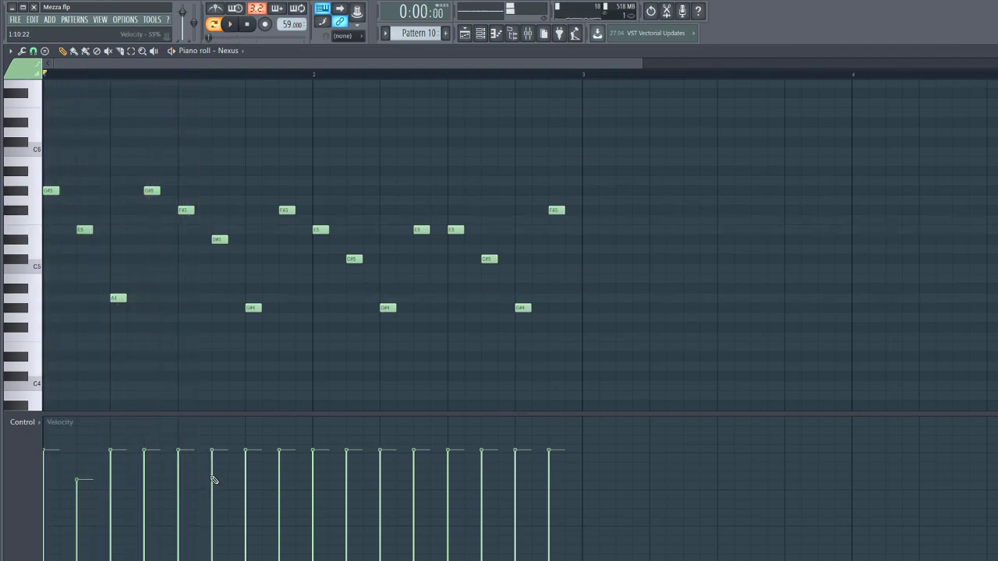
pyautogui.press('space')
pyautogui.click(147, 479)
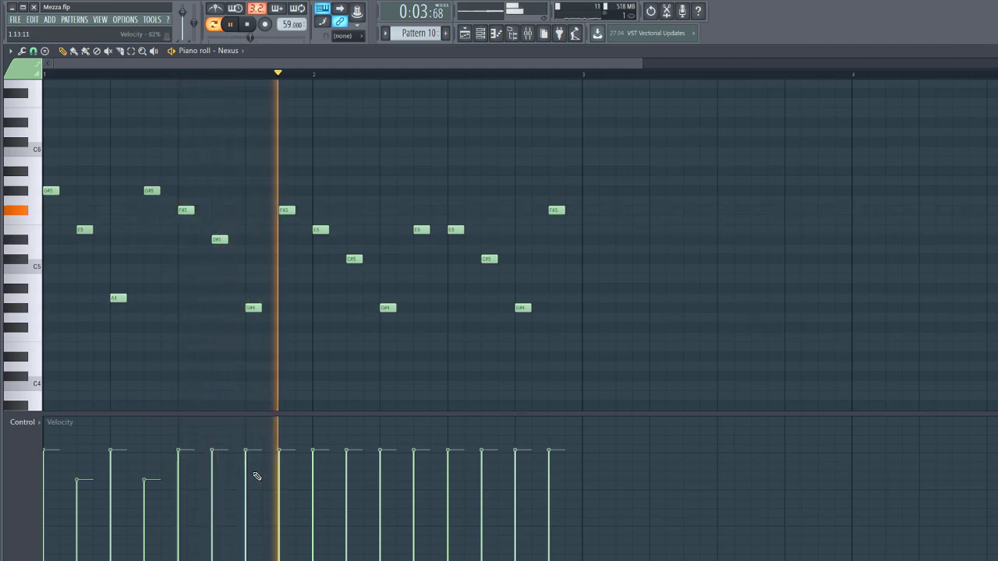
pyautogui.click(449, 481)
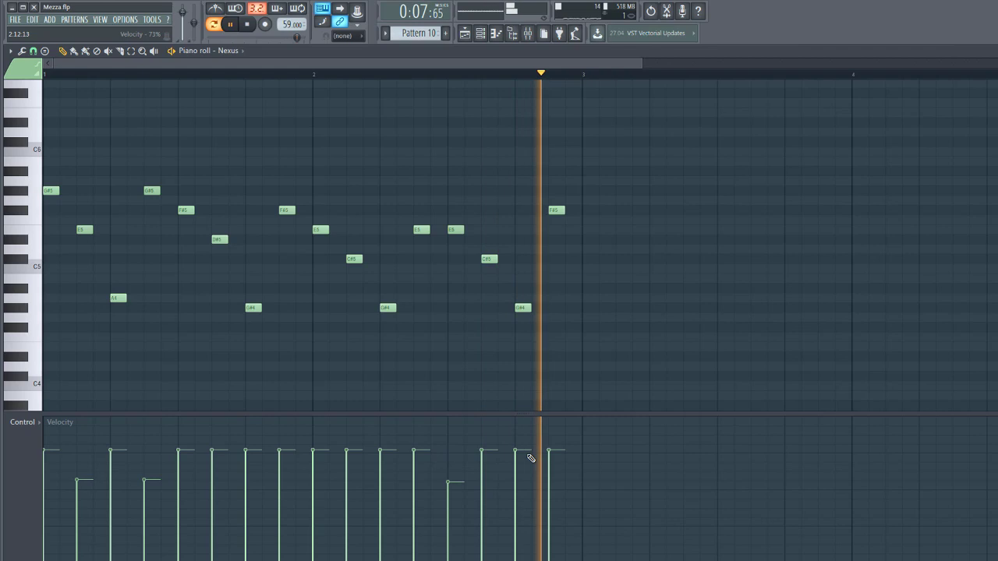
# - Replay the melody and slightly lower the velocities of the final F#5, the F#5 ending bar 1 and the D#5 at step 11
pyautogui.press('space')
pyautogui.press('space')
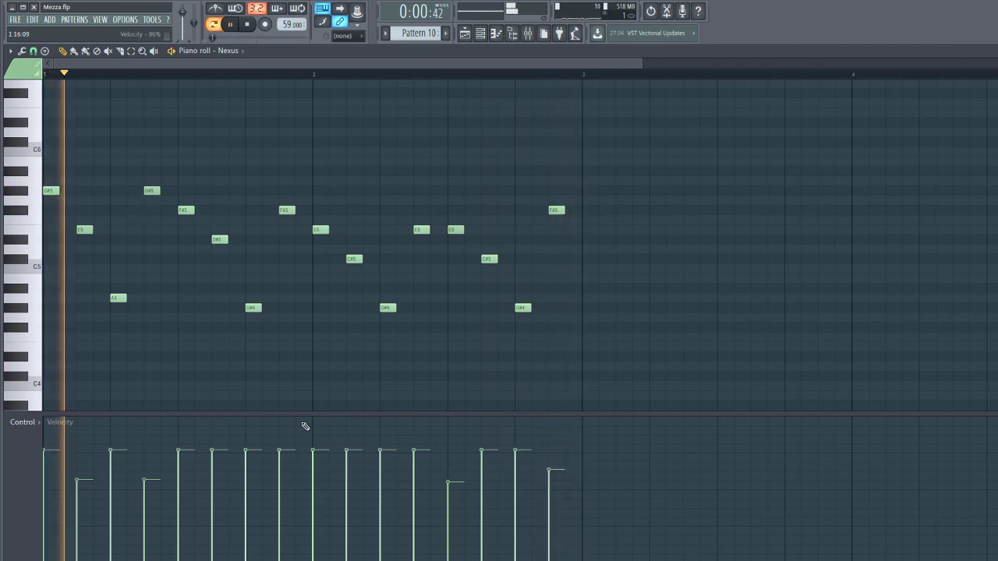
pyautogui.click(279, 461)
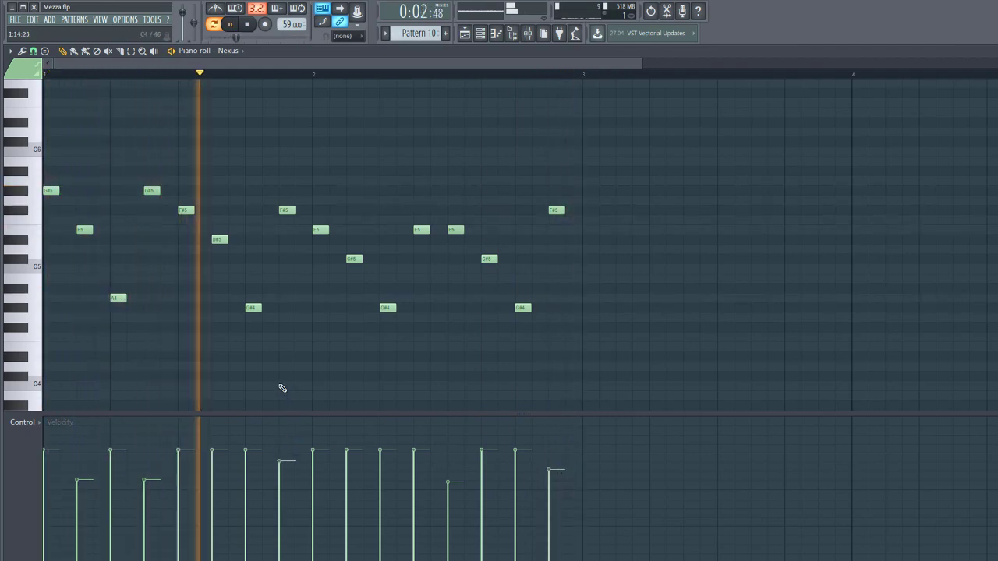
pyautogui.click(209, 470)
pyautogui.press('space')
pyautogui.press('space')
pyautogui.click(211, 462)
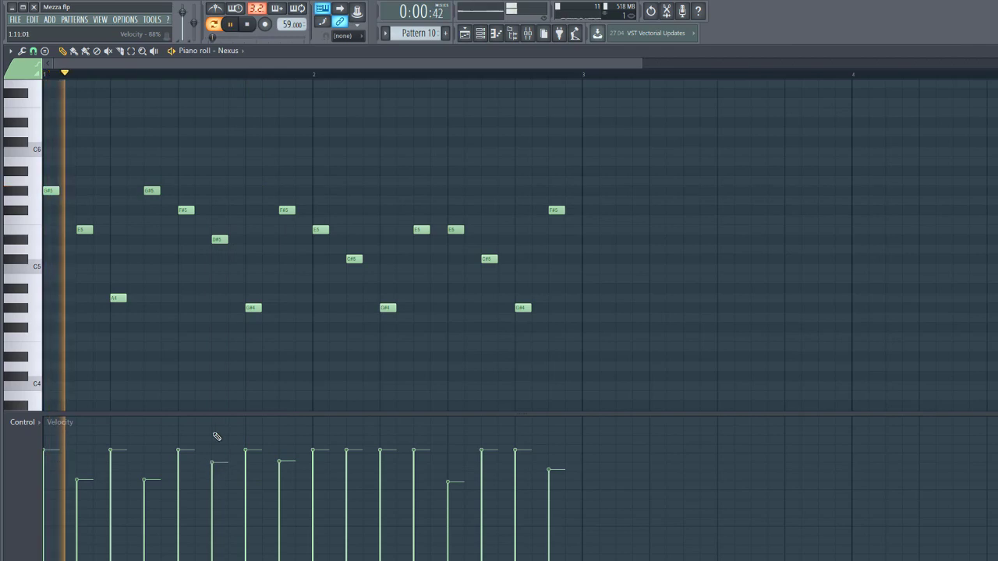
# - During playback, slightly raise the fourth note G#5's velocity and lower those of the C#5 at step 3 and E5 at step 7 of bar 2
pyautogui.click(143, 467)
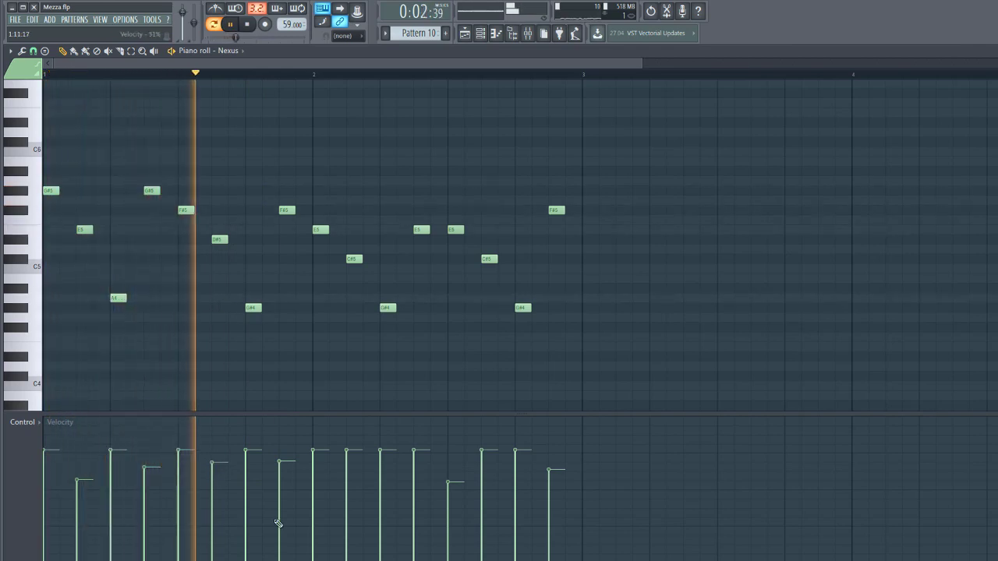
pyautogui.click(346, 466)
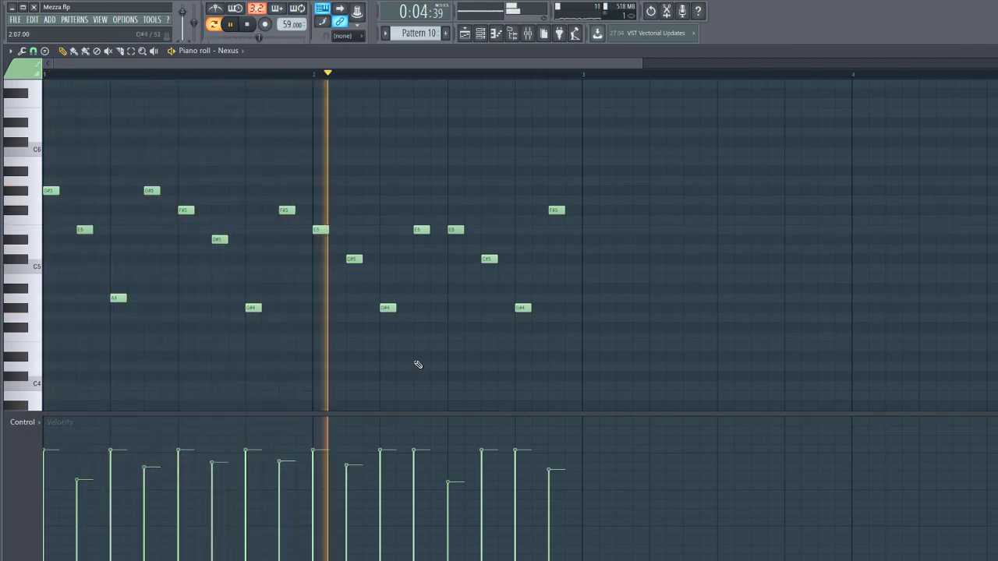
pyautogui.click(414, 478)
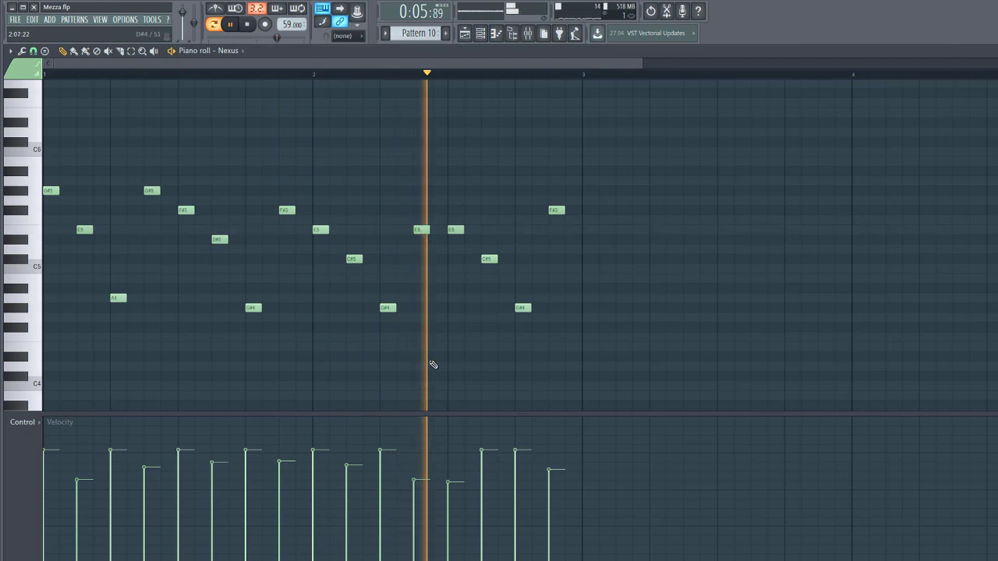
pyautogui.click(413, 462)
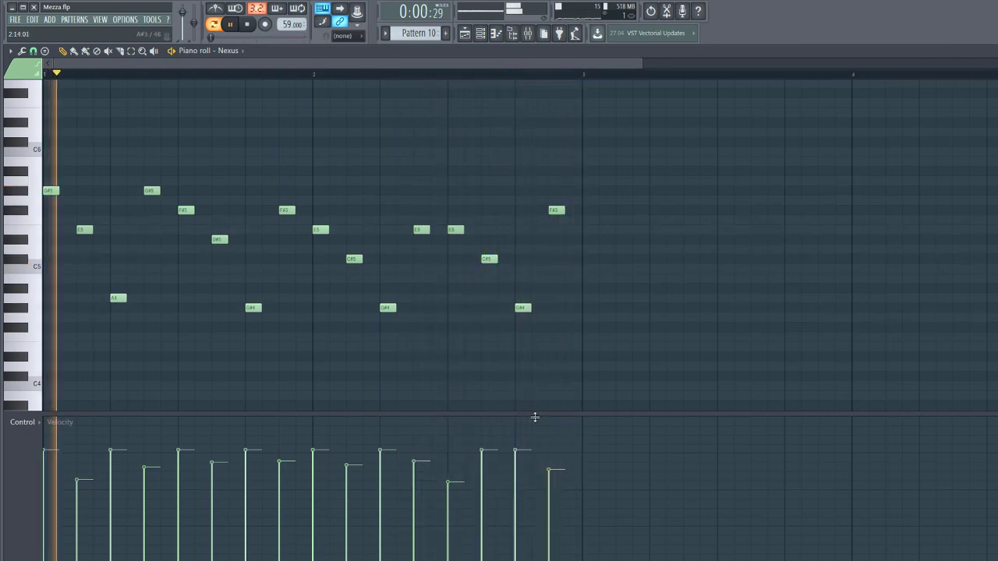
pyautogui.press('space')
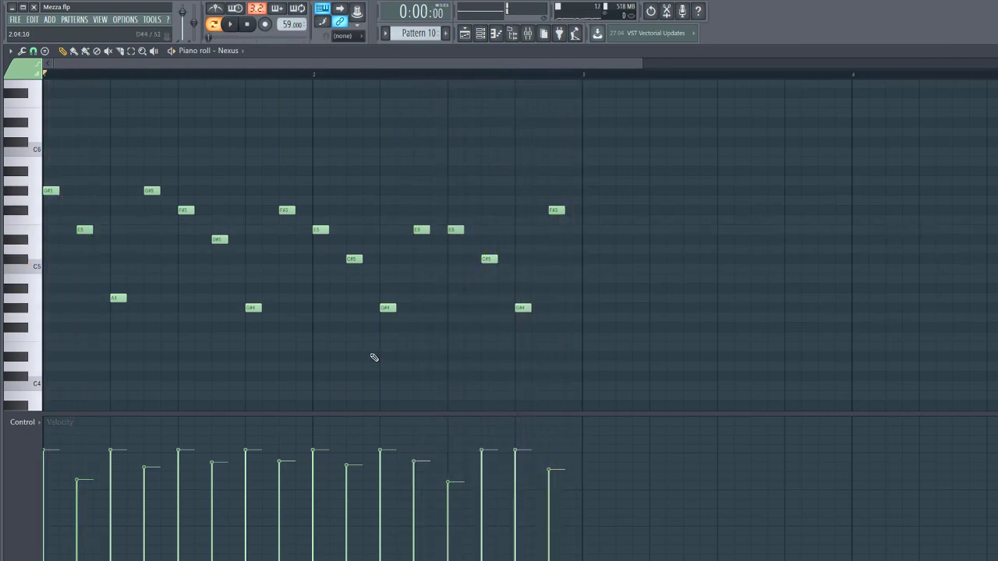
# - Duplicate the whole two-bar piano melody into bars 3 and 4
pyautogui.moveTo(647, 138); pyautogui.dragTo(44, 341)
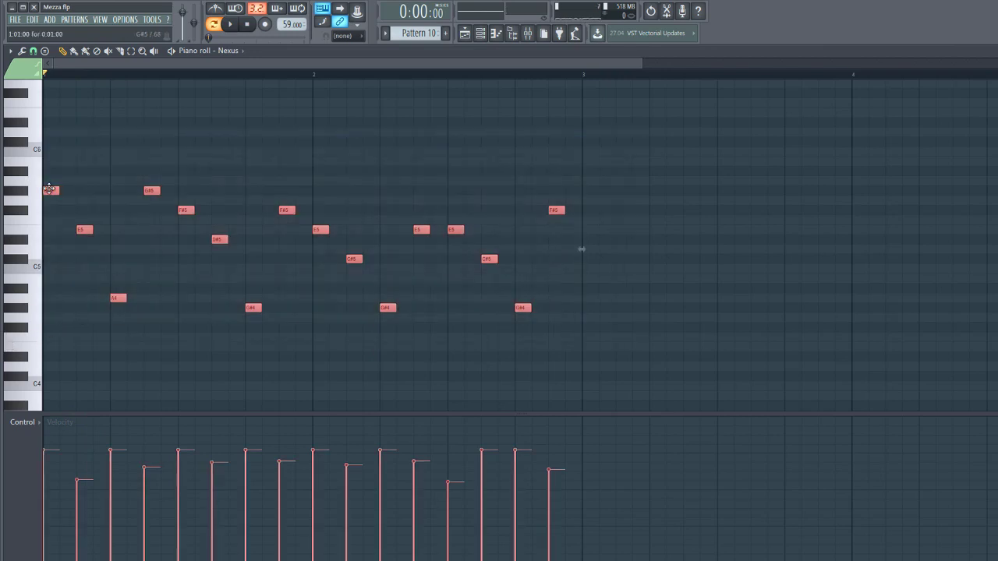
pyautogui.moveTo(48, 189); pyautogui.dragTo(592, 165)
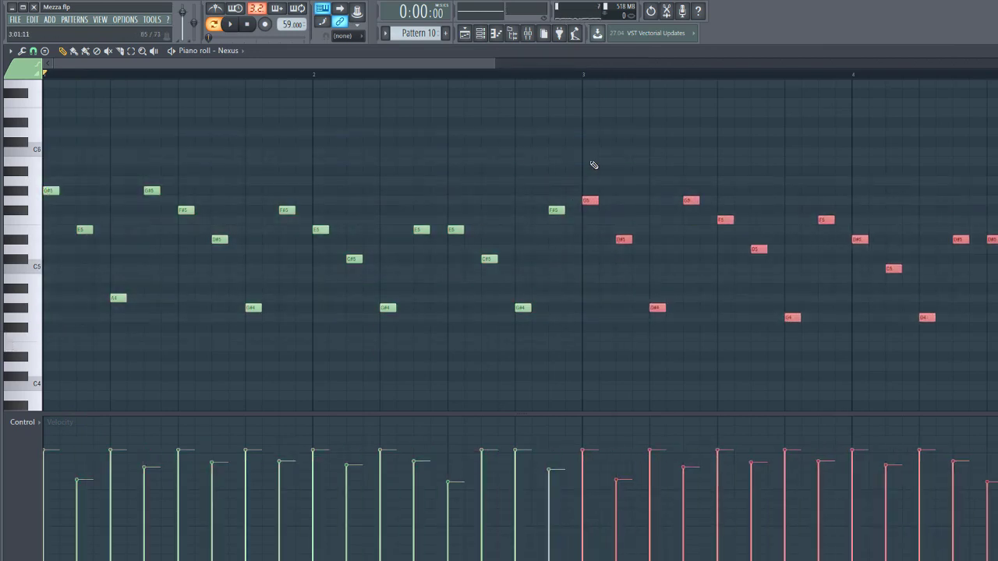
pyautogui.keyDown('ctrl'); pyautogui.click(592, 165); pyautogui.keyUp('ctrl')
pyautogui.scroll(-2, 563, 185)
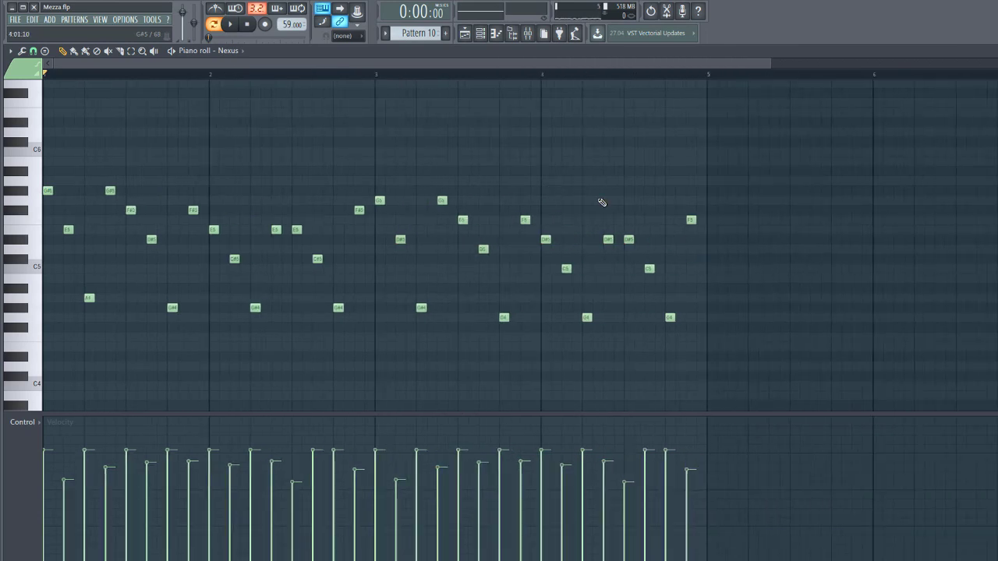
pyautogui.scroll(2, 541, 215)
pyautogui.scroll(-1, 542, 216)
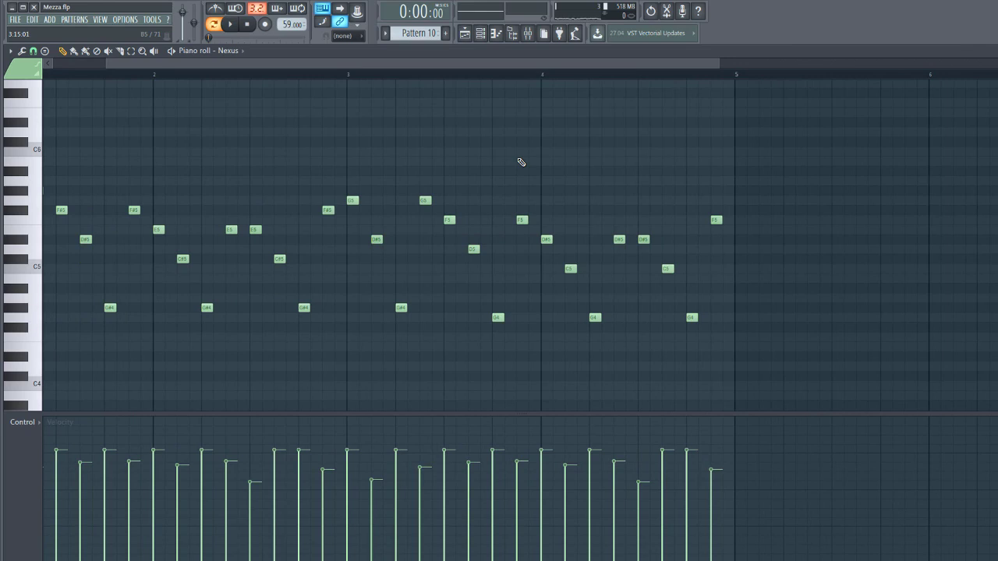
pyautogui.scroll(-3, 535, 178)
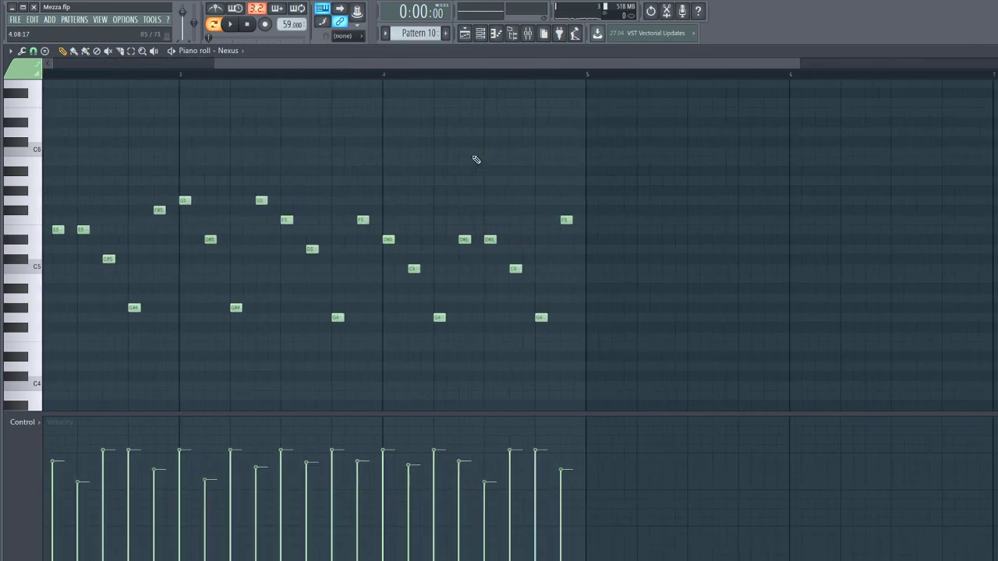
# - Clone Pattern 10 and open the cloned pattern's Nexus notes in the piano roll
pyautogui.press('F7')
pyautogui.rightClick(424, 35)
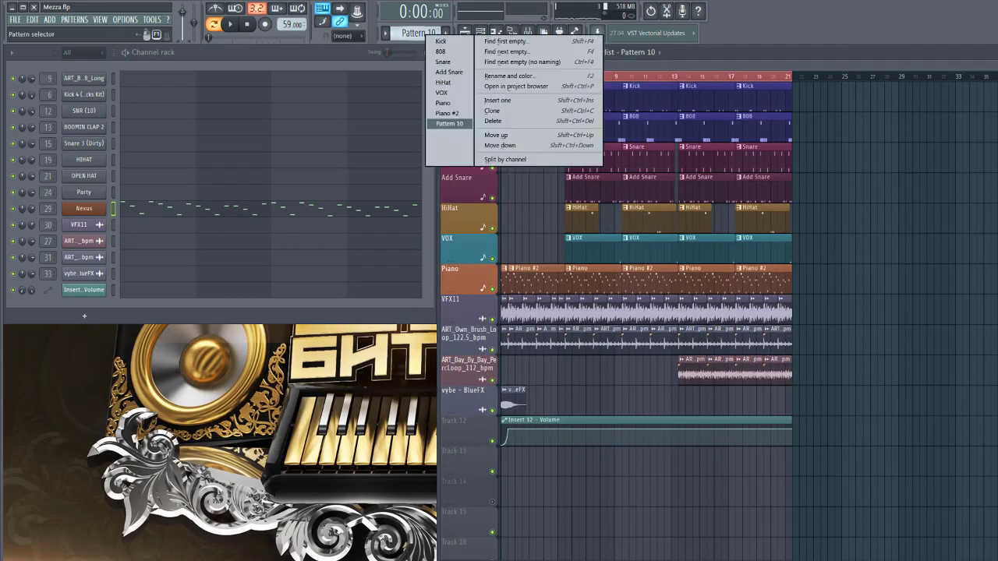
pyautogui.click(507, 110)
pyautogui.press('F7')
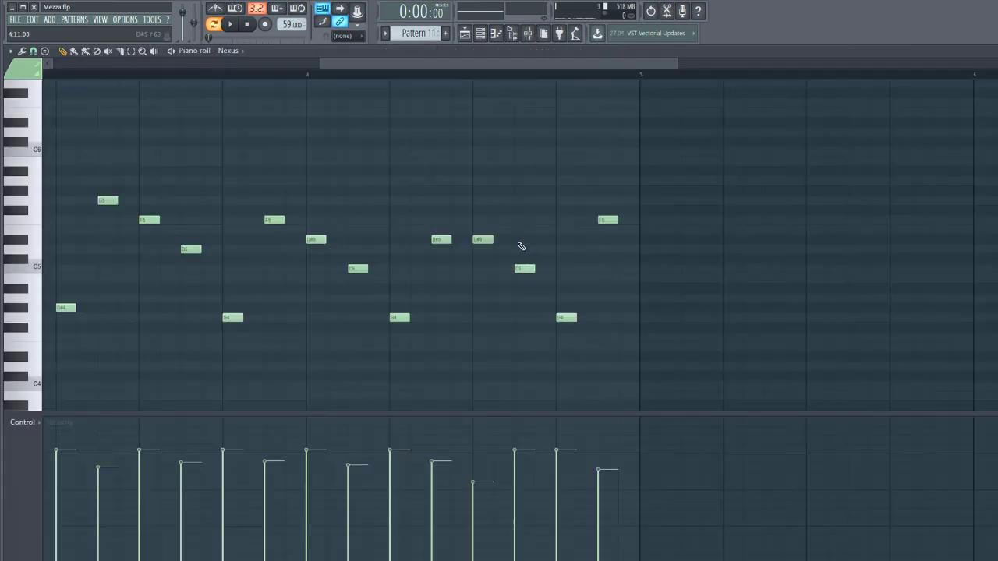
# - In bar 4, lower the E5 at step 9 to D#5, add an E5 at step 13 and delete the closing C#5, G#4 and F#5
pyautogui.click(310, 76)
pyautogui.press('space')
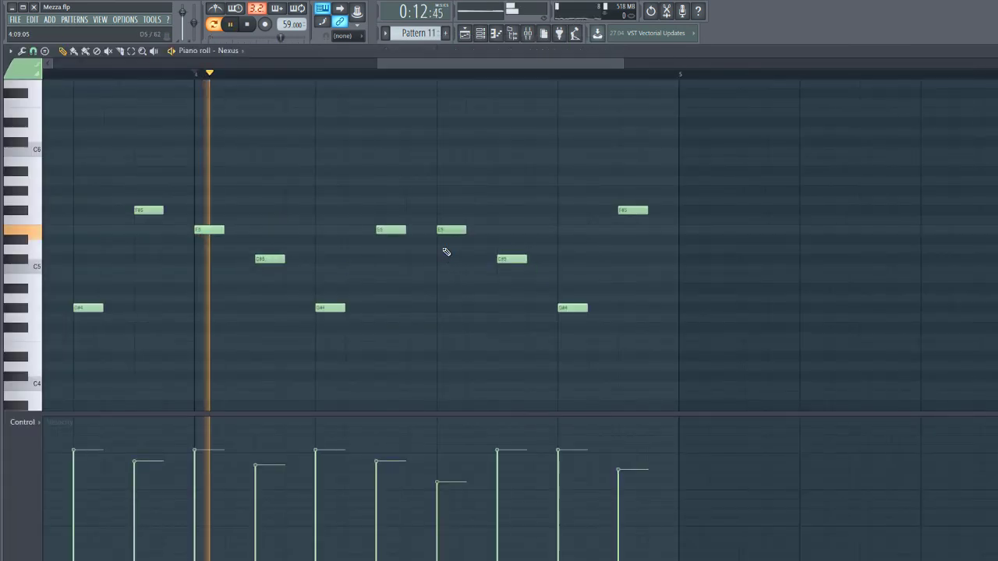
pyautogui.press('space')
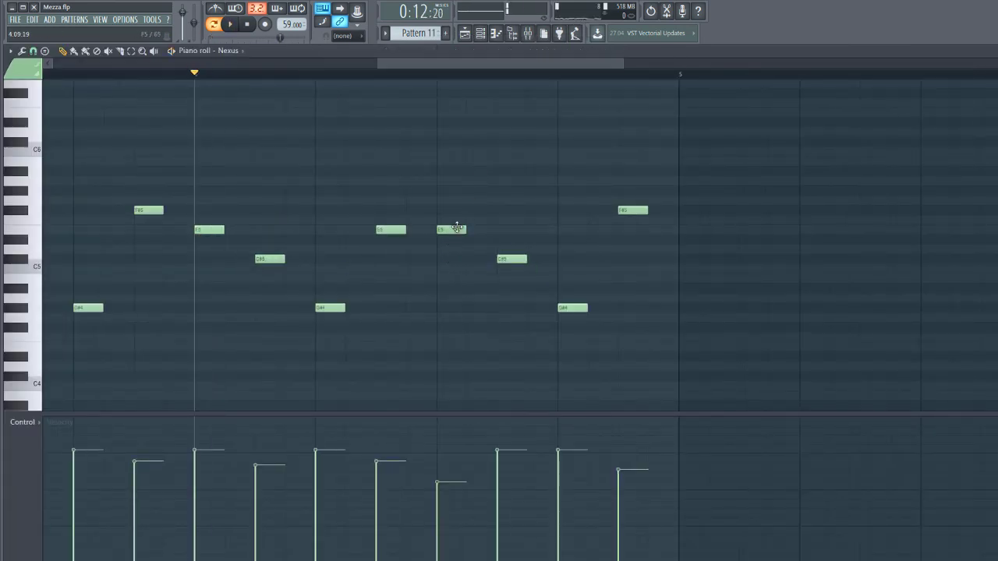
pyautogui.moveTo(449, 233); pyautogui.dragTo(448, 245)
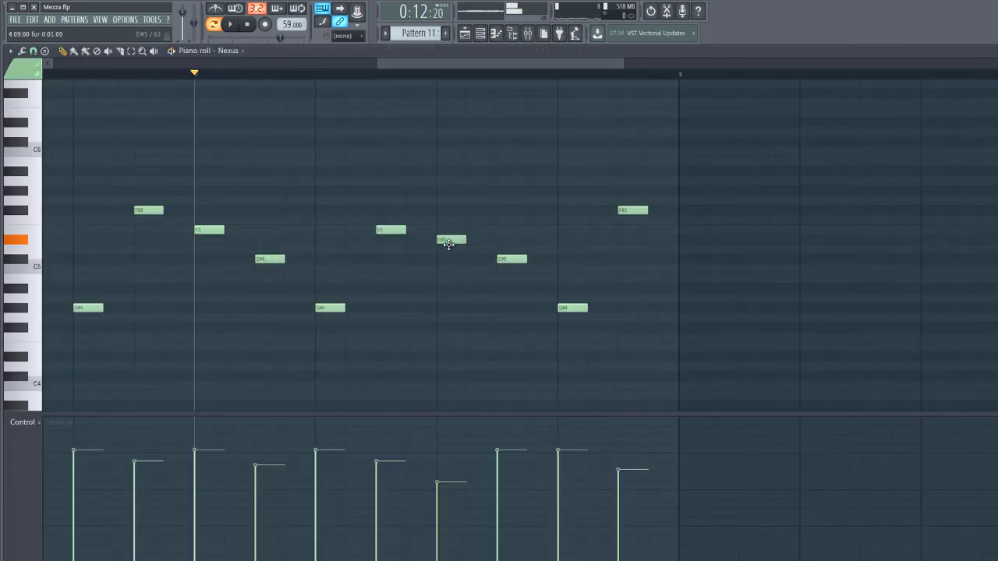
pyautogui.click(559, 231)
pyautogui.rightClick(514, 260)
pyautogui.rightClick(573, 308)
pyautogui.rightClick(635, 210)
# - Play the varied ending from bar 4, raise the final E5's velocity to about match the louder notes, and close the piano roll
pyautogui.press('space')
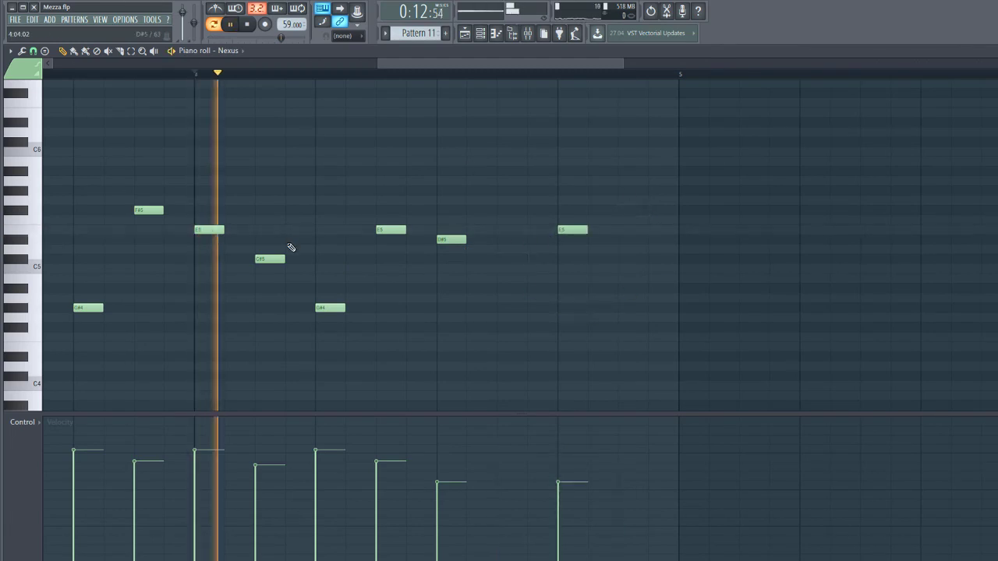
pyautogui.scroll(-3, 290, 248)
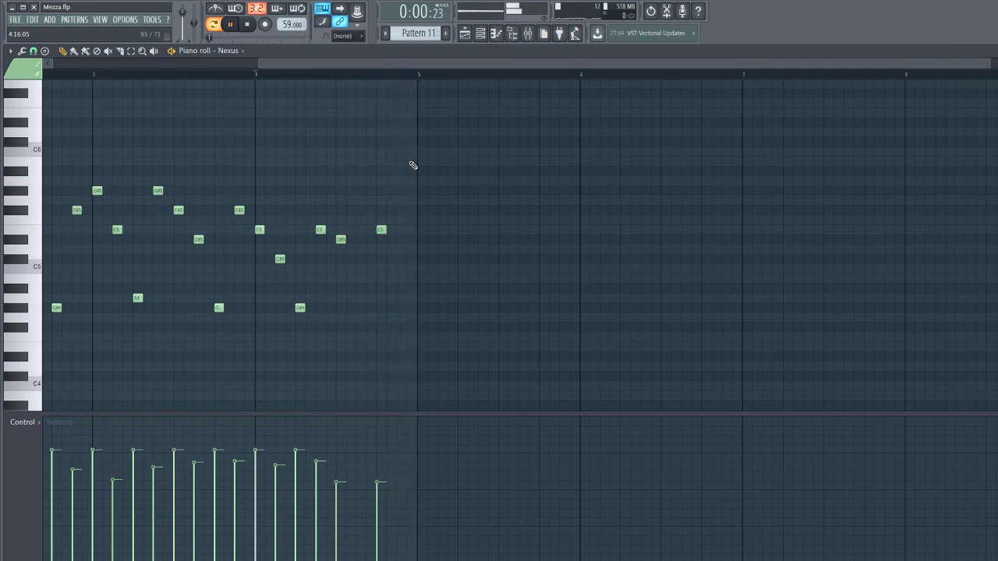
pyautogui.click(379, 453)
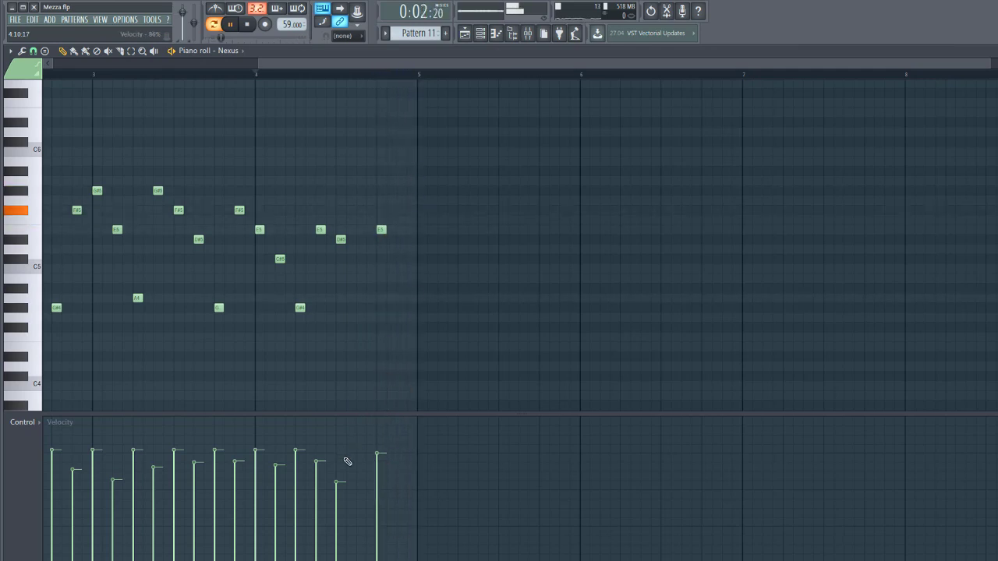
pyautogui.press('space')
pyautogui.press('Escape')
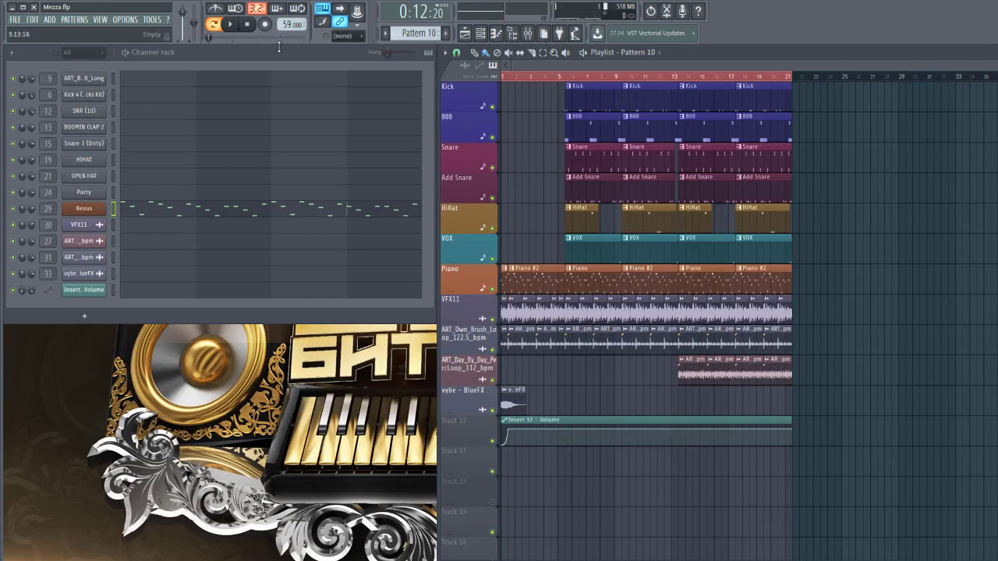
# - In Pattern 10, move the Kick 4 channel to the top of the channel rack and open its piano roll
pyautogui.click(255, 25)
pyautogui.scroll(1, 99, 99)
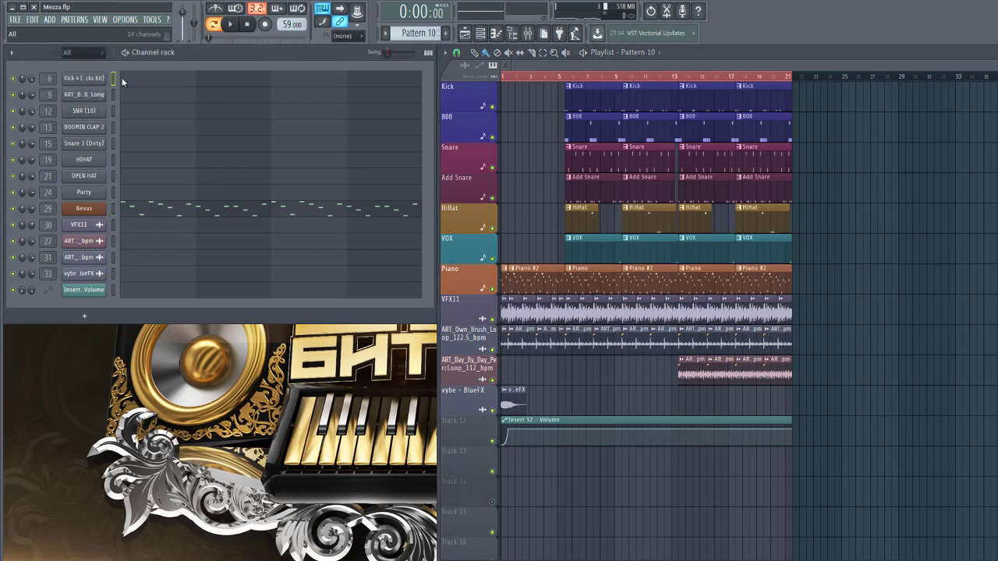
pyautogui.click(130, 80)
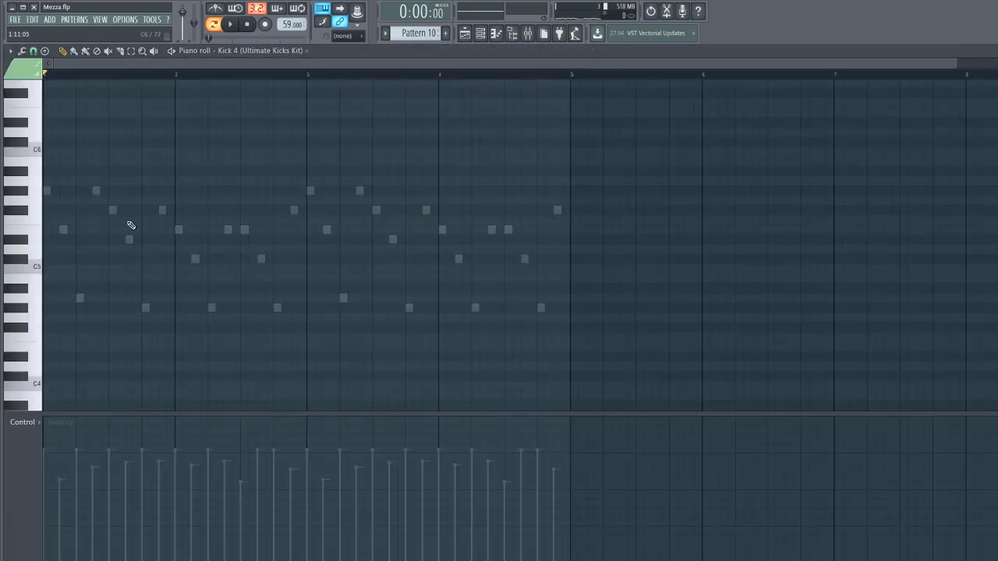
# - Place C5 kick notes at steps 1 and 3 of bar 1 and at steps 1, 2 and 3 of bar 2
pyautogui.click(46, 271)
pyautogui.click(63, 269)
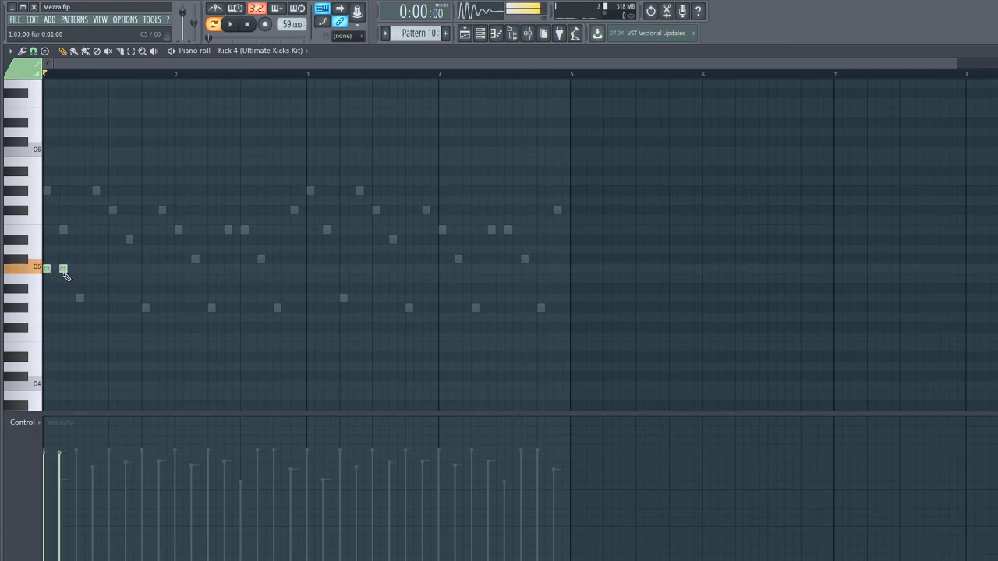
pyautogui.click(178, 269)
pyautogui.click(187, 269)
pyautogui.click(195, 269)
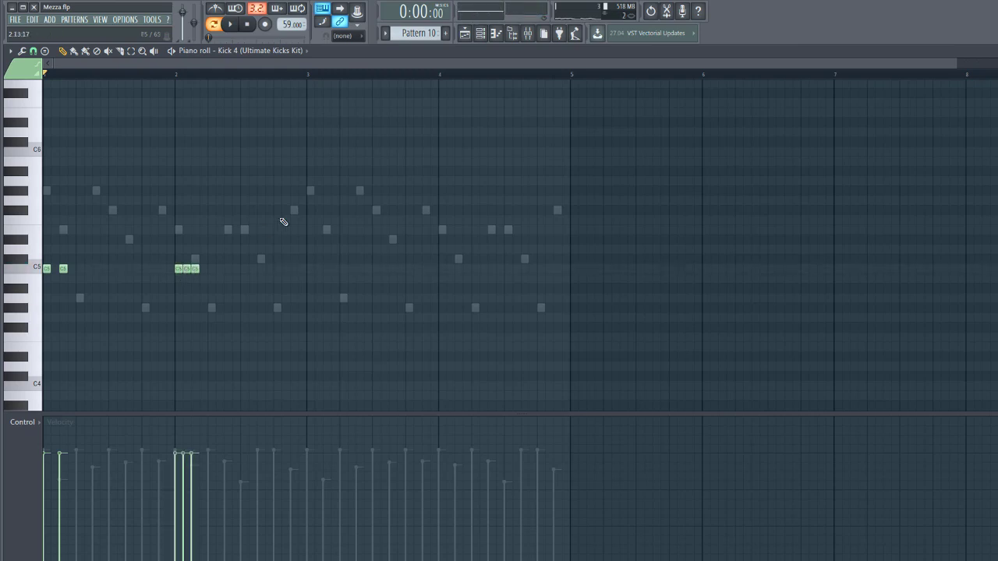
# - Duplicate all the kick notes of bars 1 and 2 into bars 3 and 4
pyautogui.moveTo(2, 328); pyautogui.dragTo(3, 328)
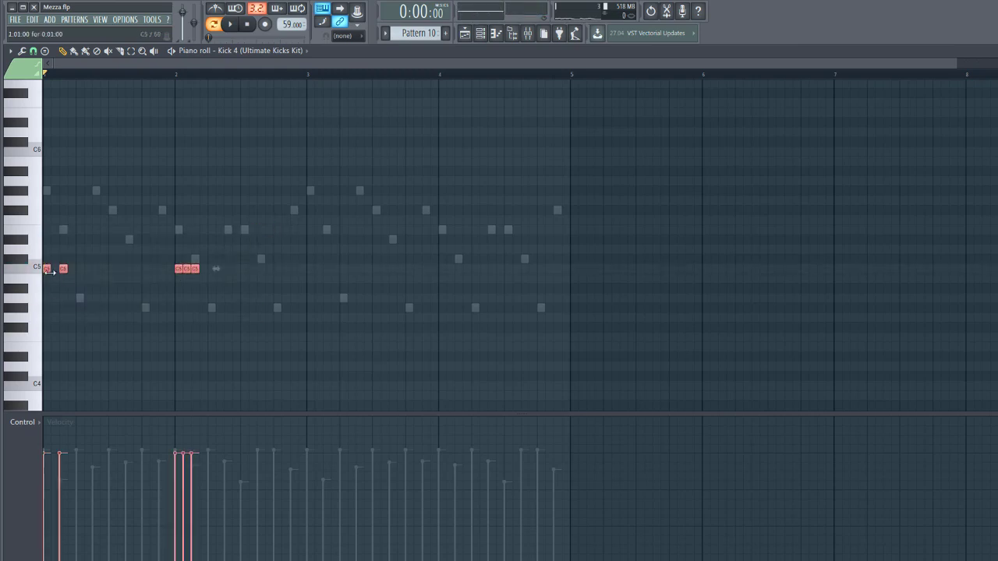
pyautogui.moveTo(47, 268); pyautogui.dragTo(312, 279)
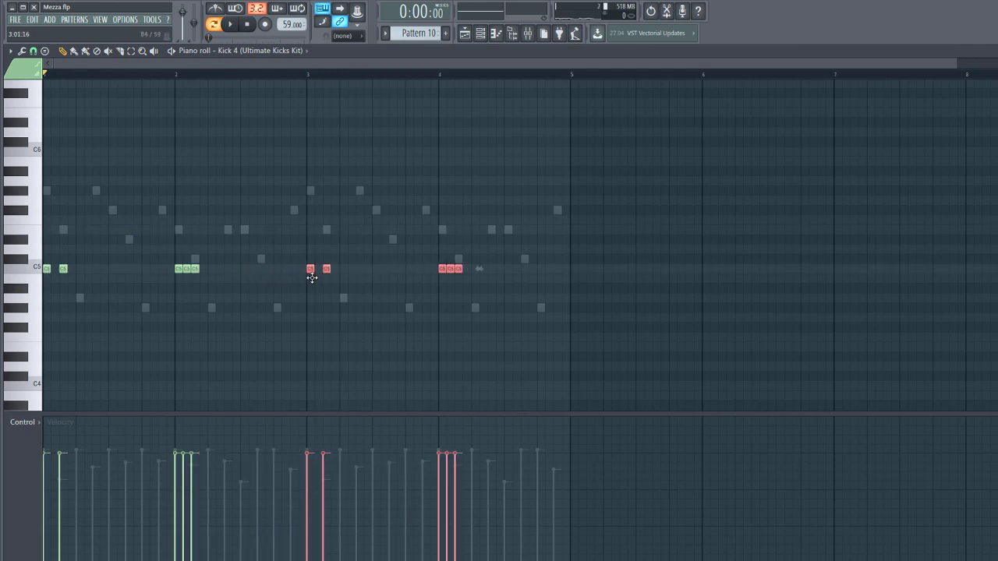
pyautogui.rightClick(353, 238)
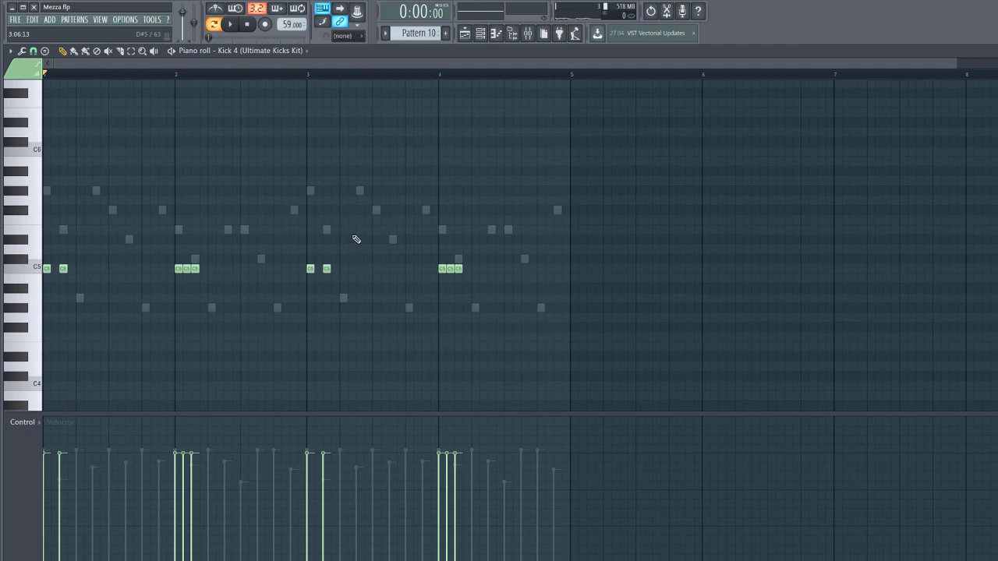
# - Add a C5 kick at step 14 of bar 3, delete the kicks at steps 1 and 2 of bar 4, and close the piano roll
pyautogui.scroll(4, 371, 235)
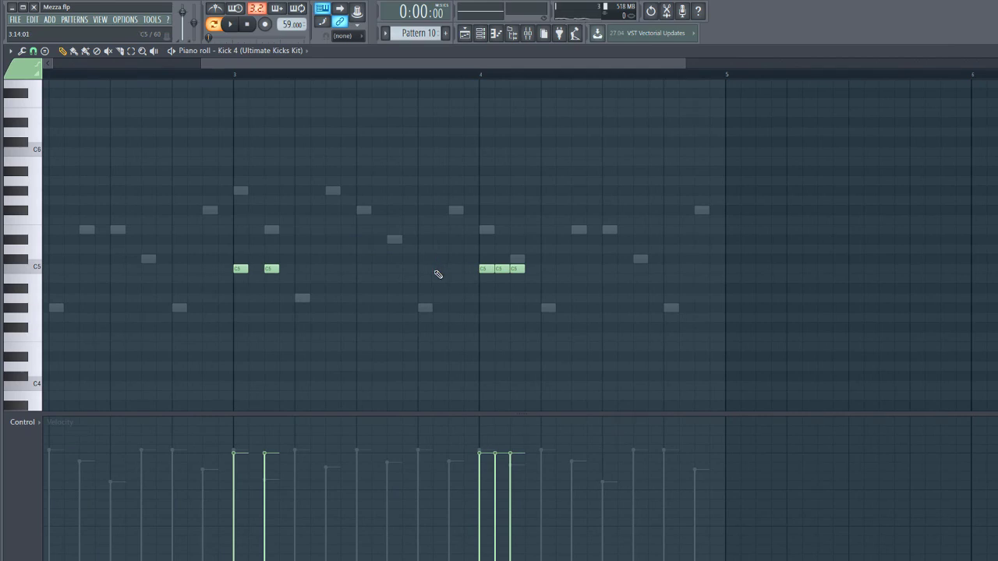
pyautogui.click(440, 270)
pyautogui.rightClick(486, 269)
pyautogui.rightClick(501, 268)
pyautogui.scroll(-4, 480, 233)
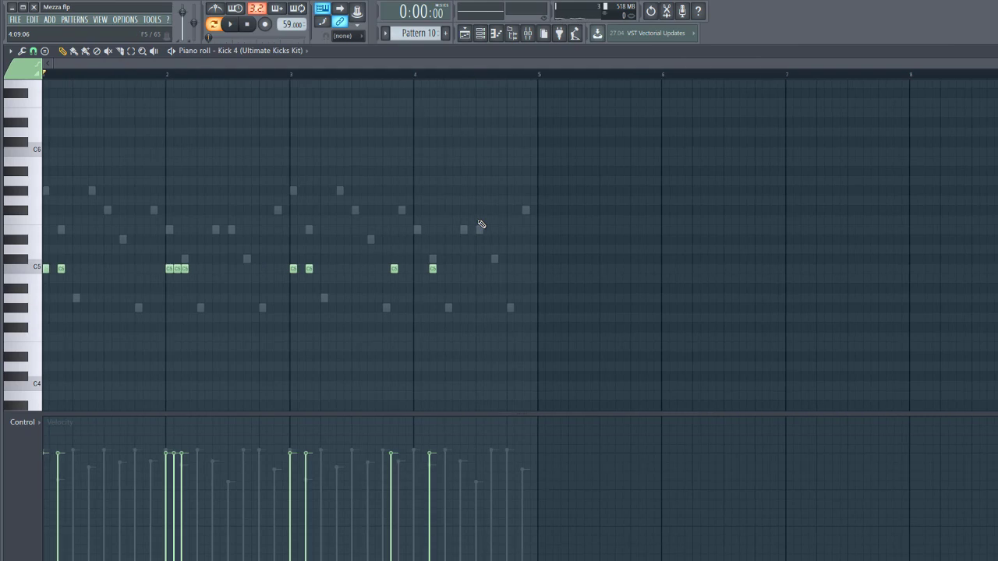
pyautogui.press('Escape')
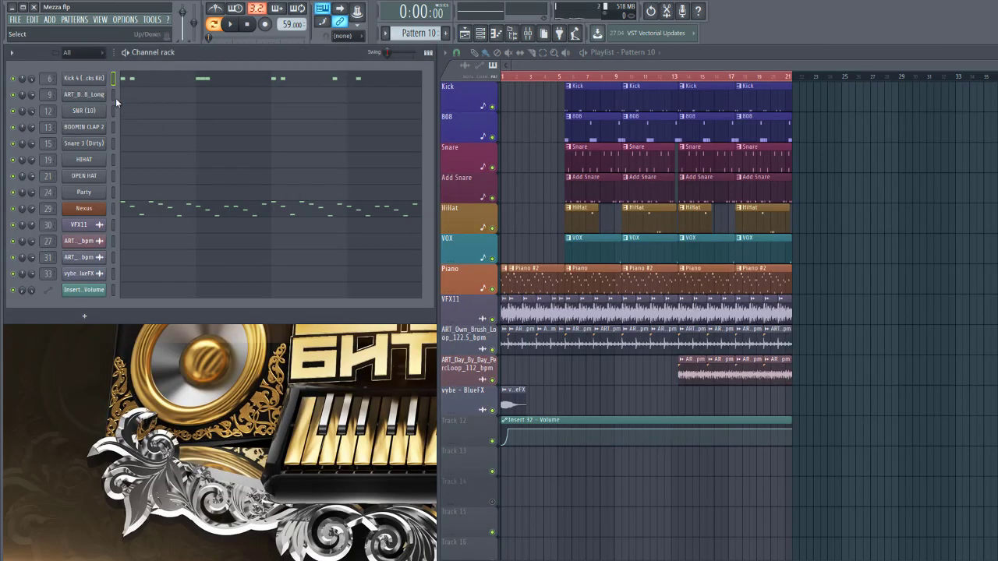
# - For the BOOMIN CLAP 2 channel, place C5 notes at step 5 of bar 1 and at steps 5 and 13 of bar 2
pyautogui.click(114, 127)
pyautogui.press('F7')
pyautogui.scroll(3, 66, 254)
pyautogui.moveTo(130, 61); pyautogui.dragTo(38, 176)
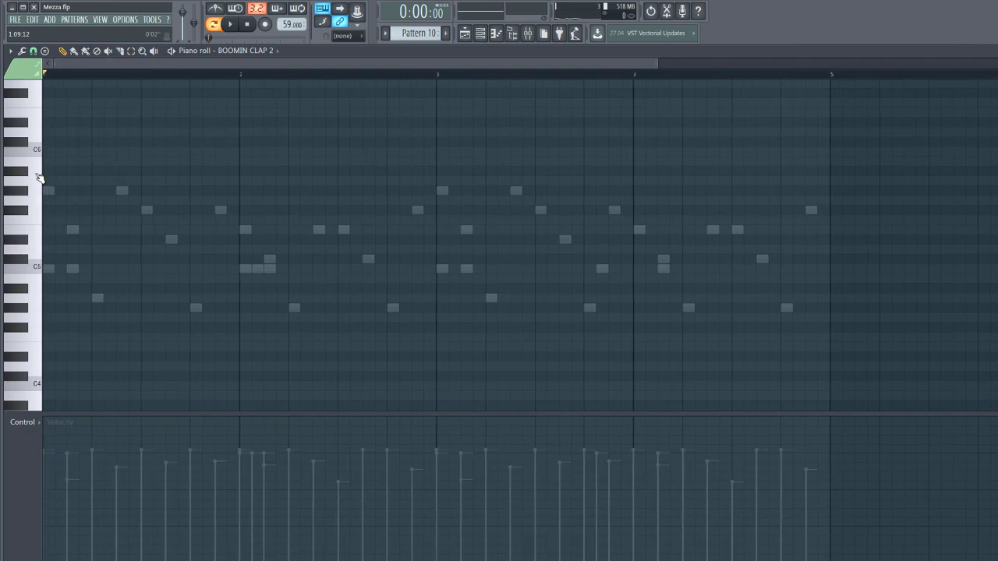
pyautogui.click(96, 268)
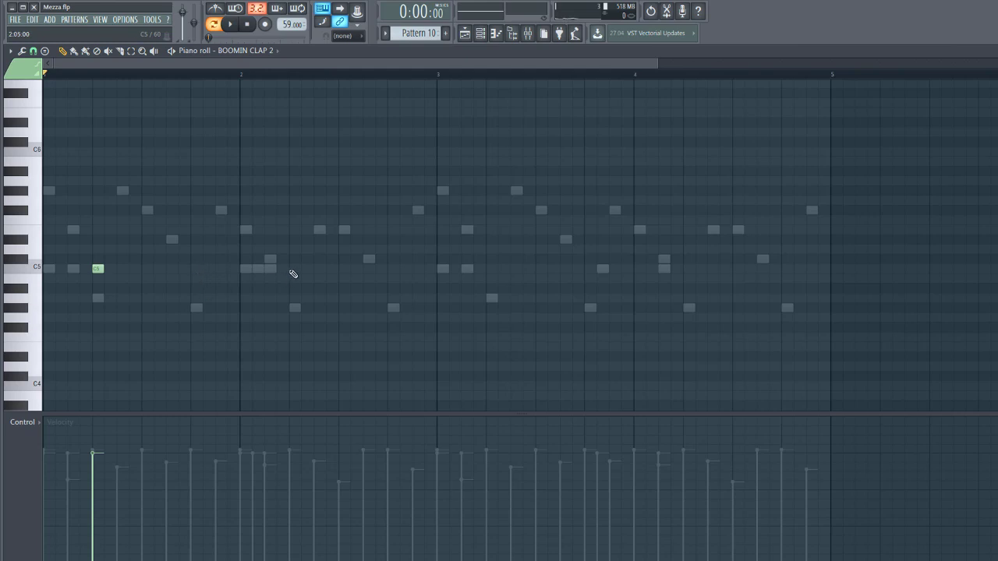
pyautogui.click(292, 270)
pyautogui.click(392, 268)
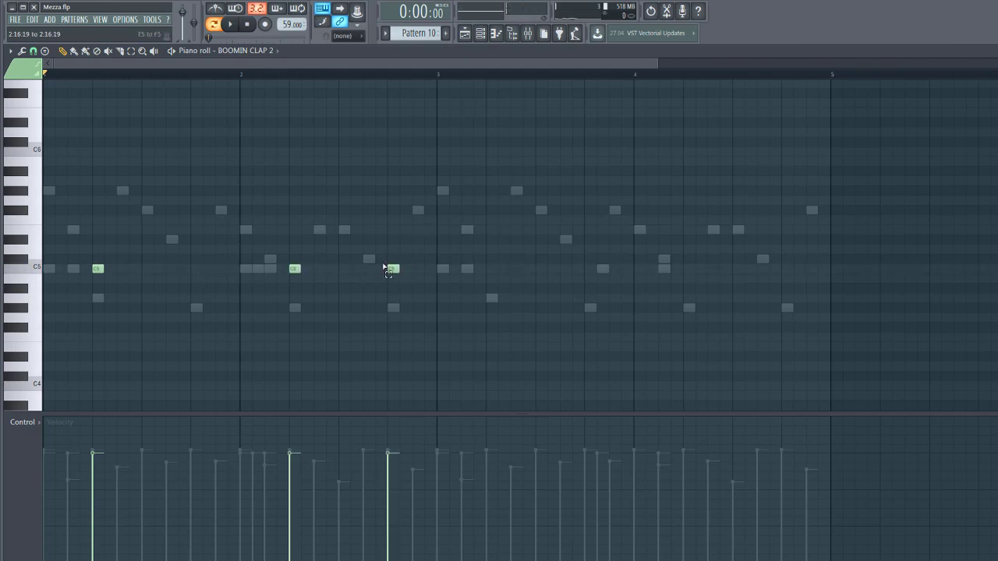
# - Duplicate the three clap notes into bars 3 and 4, and open the SNR (10) channel's piano roll
pyautogui.moveTo(434, 216); pyautogui.dragTo(85, 307)
pyautogui.hotkey('ctrl', 'b')
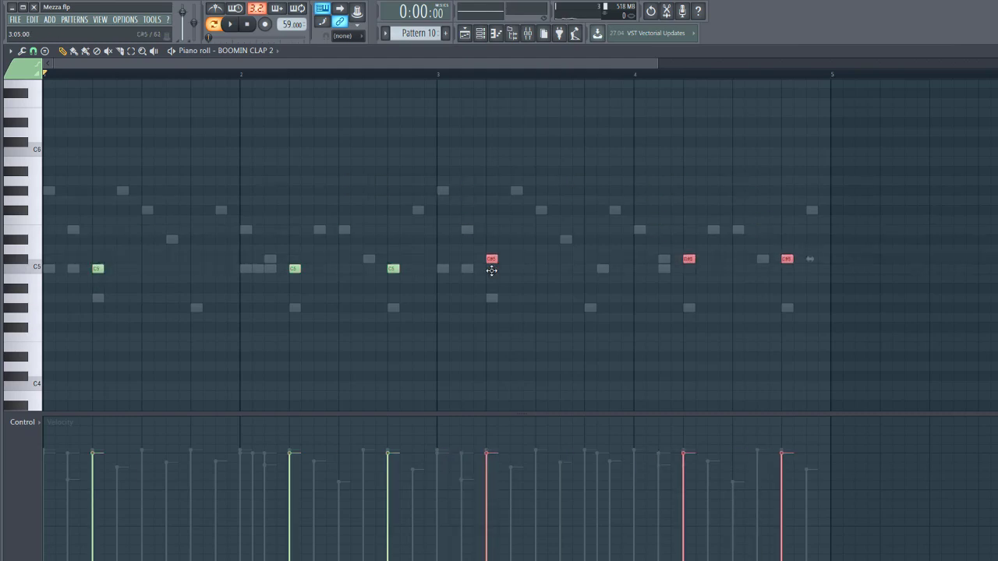
pyautogui.click(498, 214)
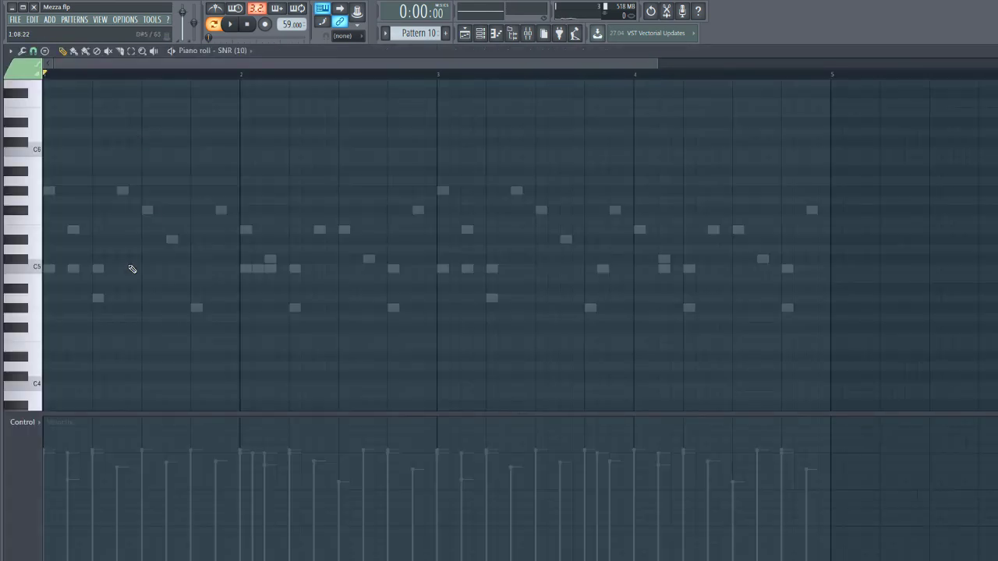
pyautogui.scroll(3, 97, 285)
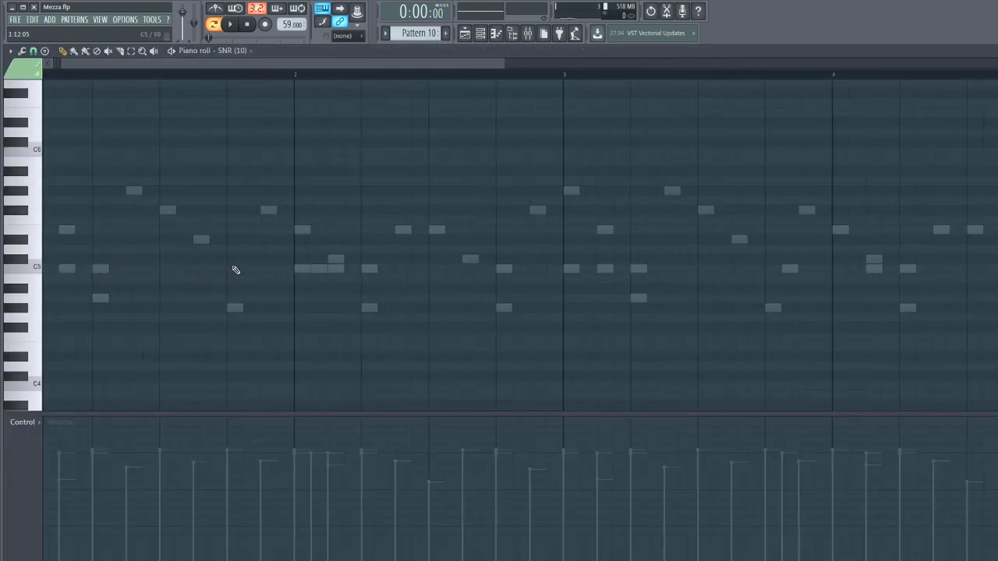
# - Place SNR (10) C5 notes at step 13 of bars 1 and 3 and steps 5 and 13 of bars 2 and 4; play the pattern
pyautogui.scroll(-3, 234, 268)
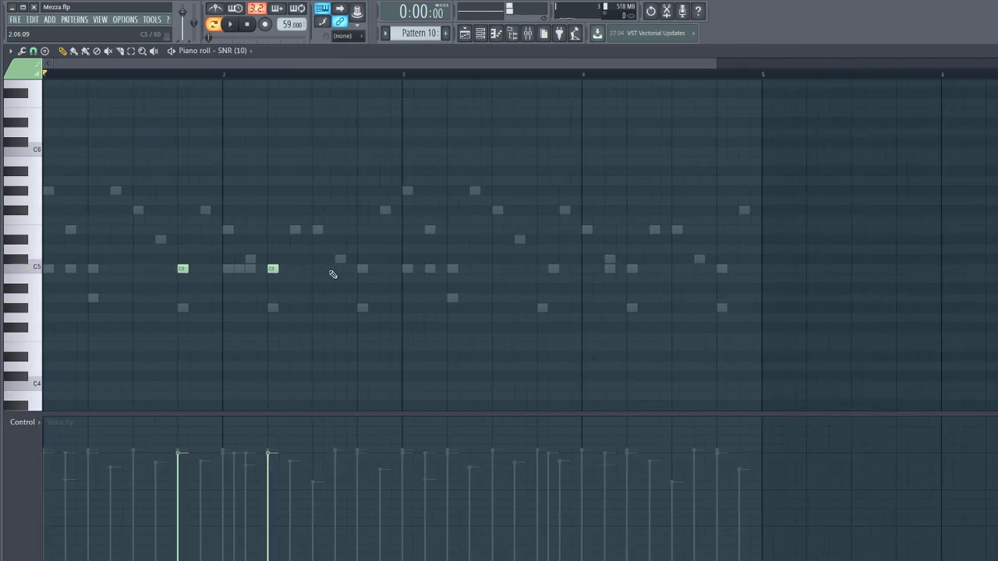
pyautogui.click(362, 269)
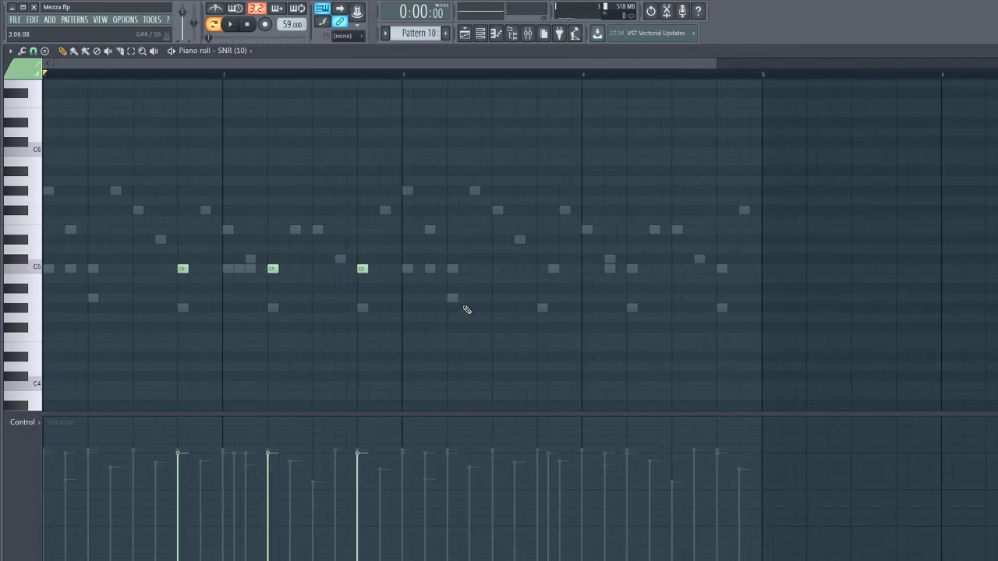
pyautogui.click(539, 270)
pyautogui.click(632, 269)
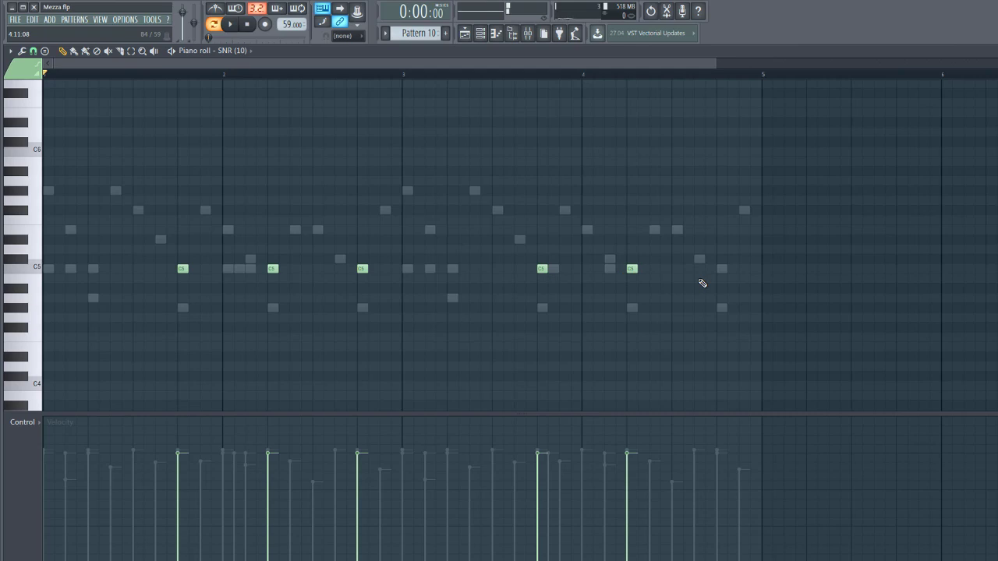
pyautogui.click(721, 269)
pyautogui.press('Escape')
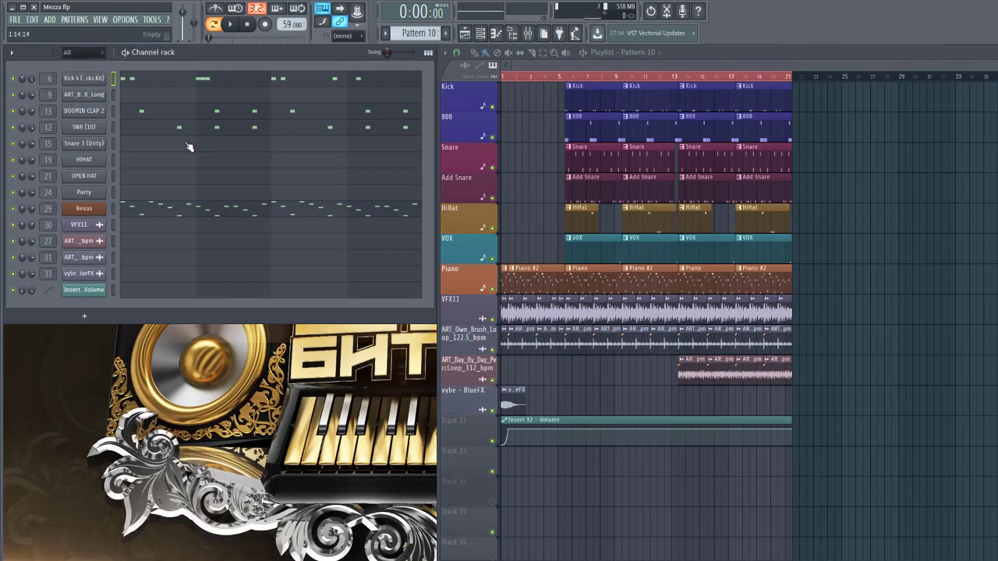
pyautogui.press('space')
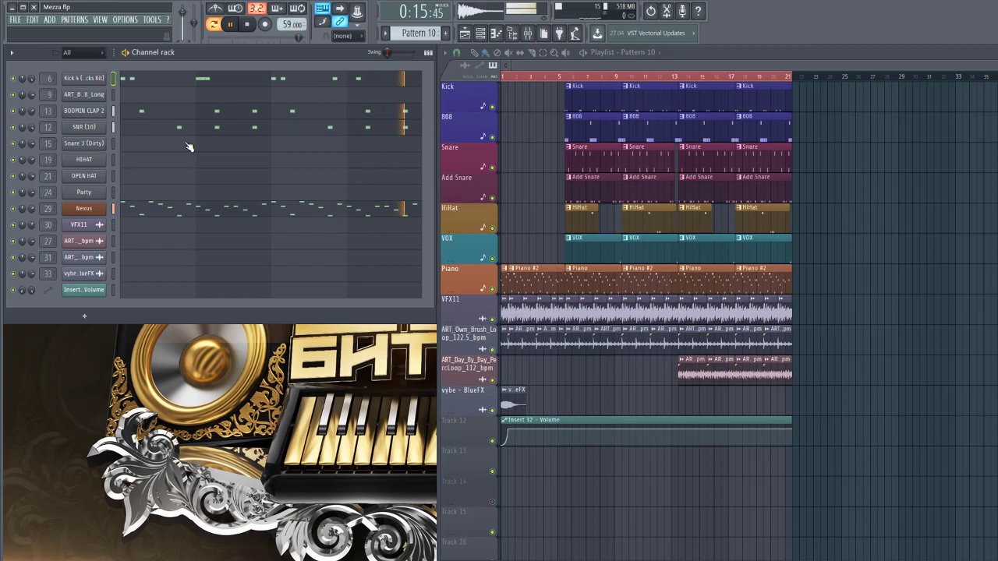
# - For the Snare 3 (Dirty) channel, place C5 notes at steps 7, 8, 14, 15 and 16 of bar 1, auditioning the pattern
pyautogui.click(131, 145)
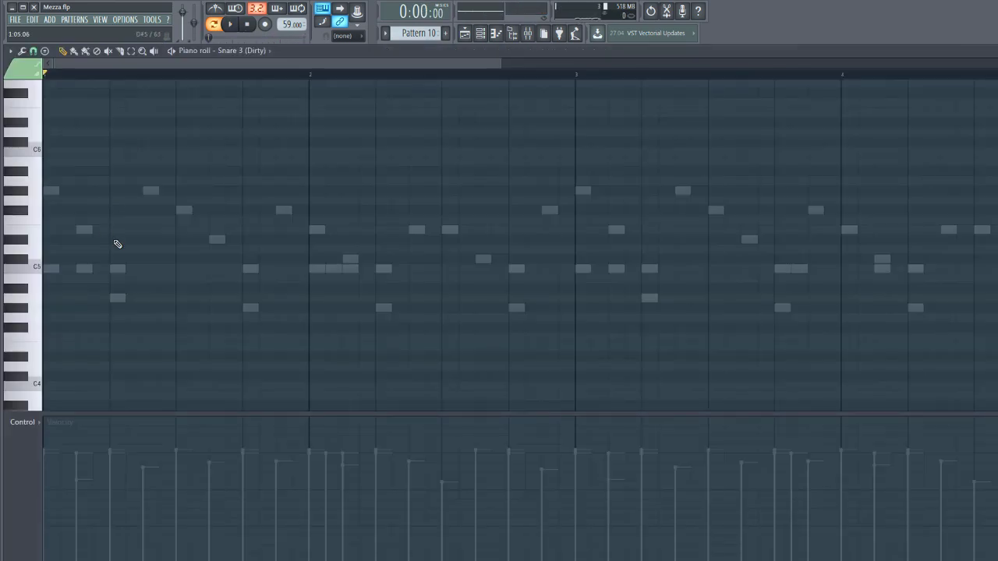
pyautogui.scroll(2, 117, 244)
pyautogui.click(155, 270)
pyautogui.click(170, 268)
pyautogui.press('space')
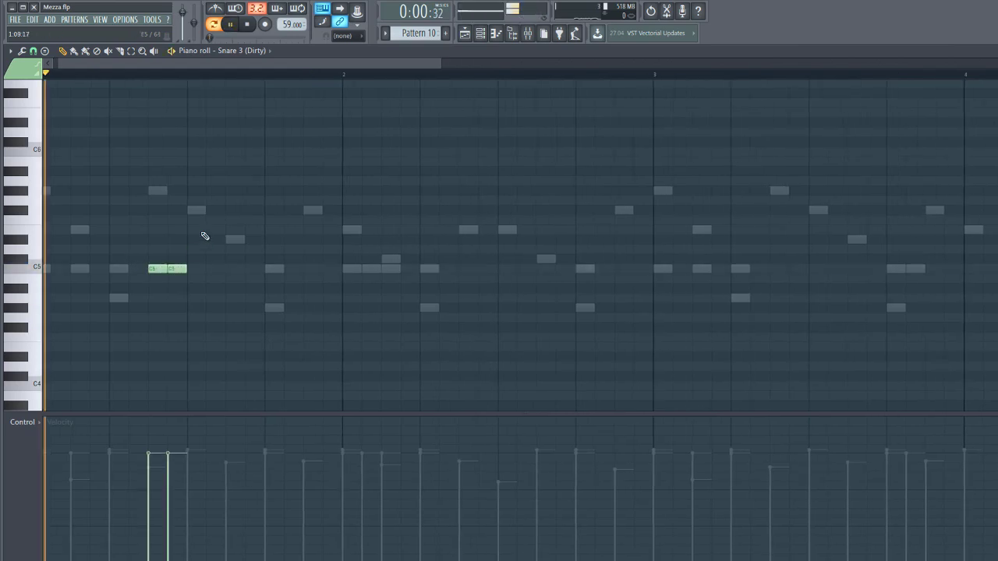
pyautogui.scroll(-2, 205, 235)
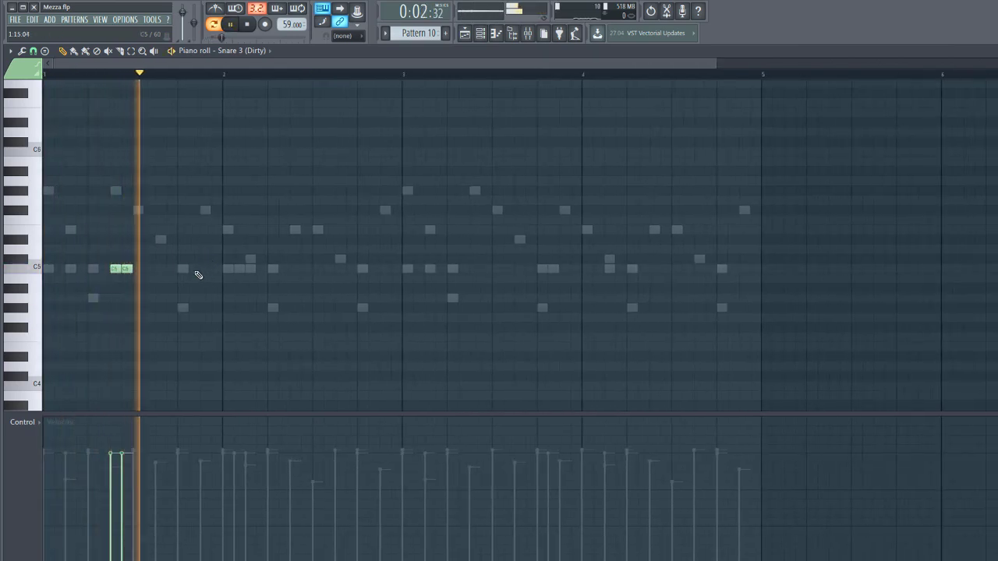
pyautogui.click(195, 268)
pyautogui.click(205, 269)
pyautogui.click(216, 269)
pyautogui.press('space')
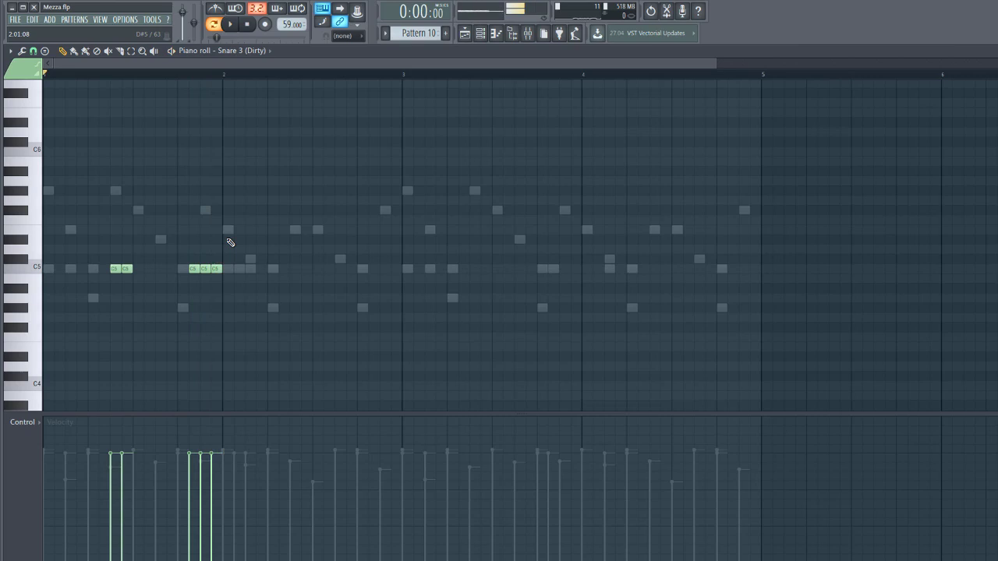
# - Duplicate the five Snare 3 (Dirty) notes of bar 1 into bars 2, 3 and 4
pyautogui.moveTo(240, 234); pyautogui.dragTo(86, 321)
pyautogui.moveTo(117, 269)
pyautogui.mouseDown()
pyautogui.moveTo(241, 238)
pyautogui.moveTo(298, 273)
pyautogui.mouseUp()
pyautogui.moveTo(495, 198)
pyautogui.mouseDown()
pyautogui.moveTo(108, 272)
pyautogui.moveTo(459, 216)
pyautogui.moveTo(469, 269)
pyautogui.mouseUp()
pyautogui.rightClick(490, 216)
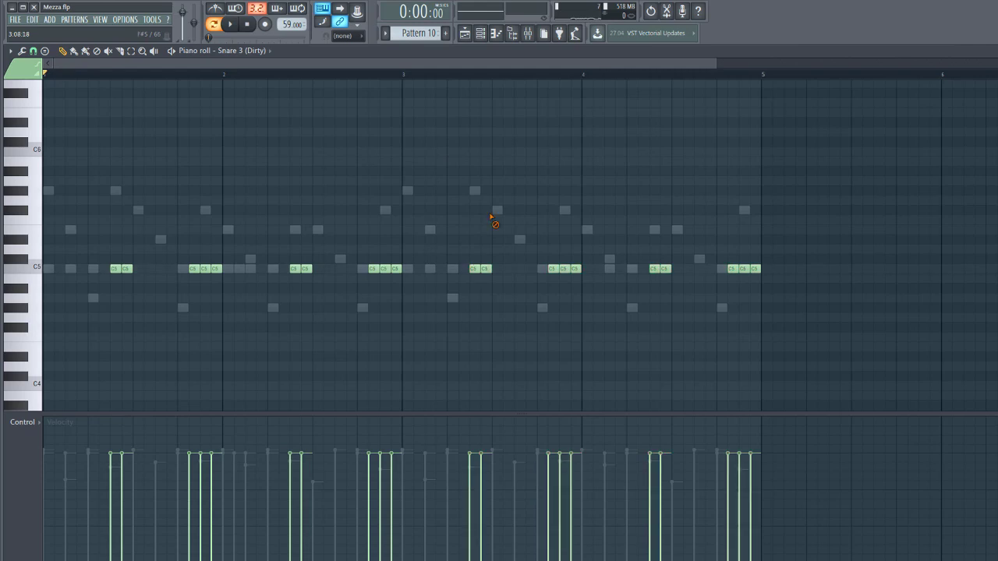
# - In bar 4, add a C5 snare at step 10, split step 15 into two half-step hits, and play the pattern
pyautogui.scroll(2, 695, 290)
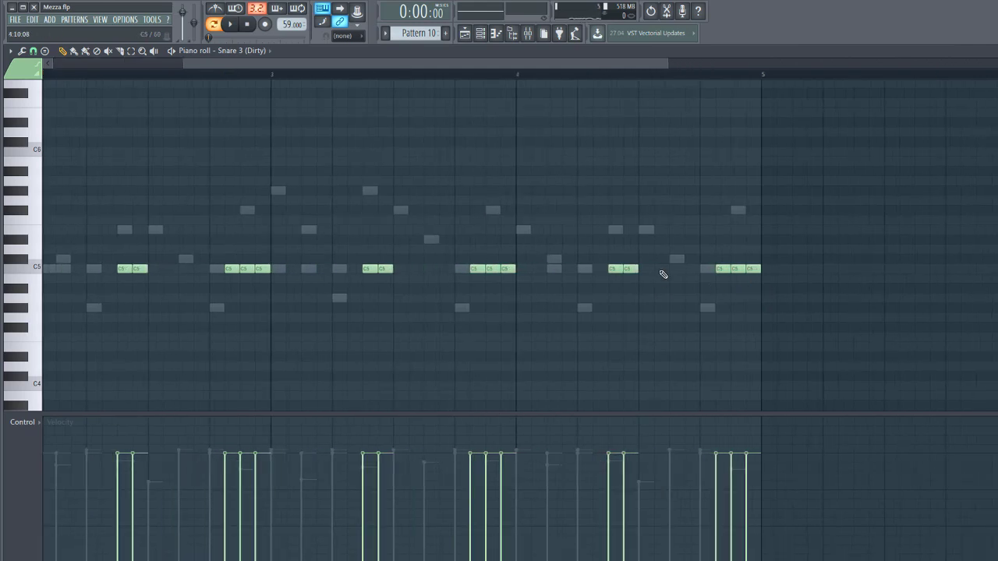
pyautogui.click(662, 270)
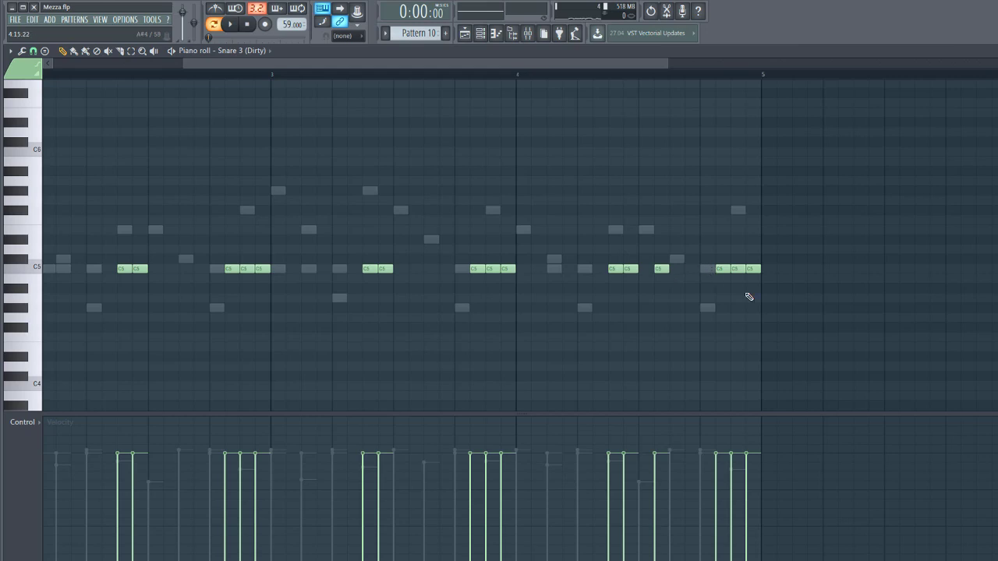
pyautogui.scroll(2, 748, 297)
pyautogui.press('space')
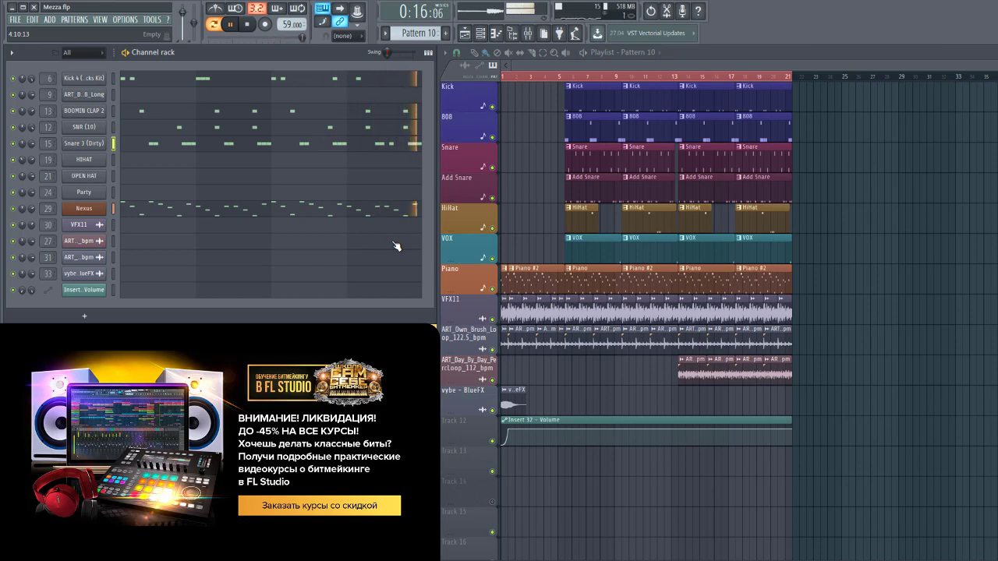
pyautogui.press('space')
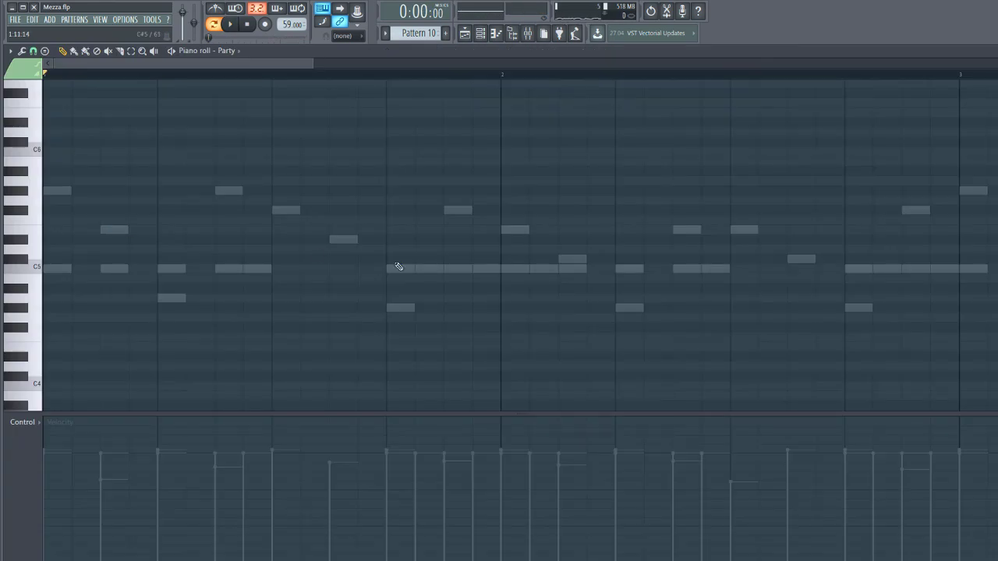
# - Place a C5 note at step 15 of bar 4 for the Party channel
pyautogui.hscroll(10, 398, 266)
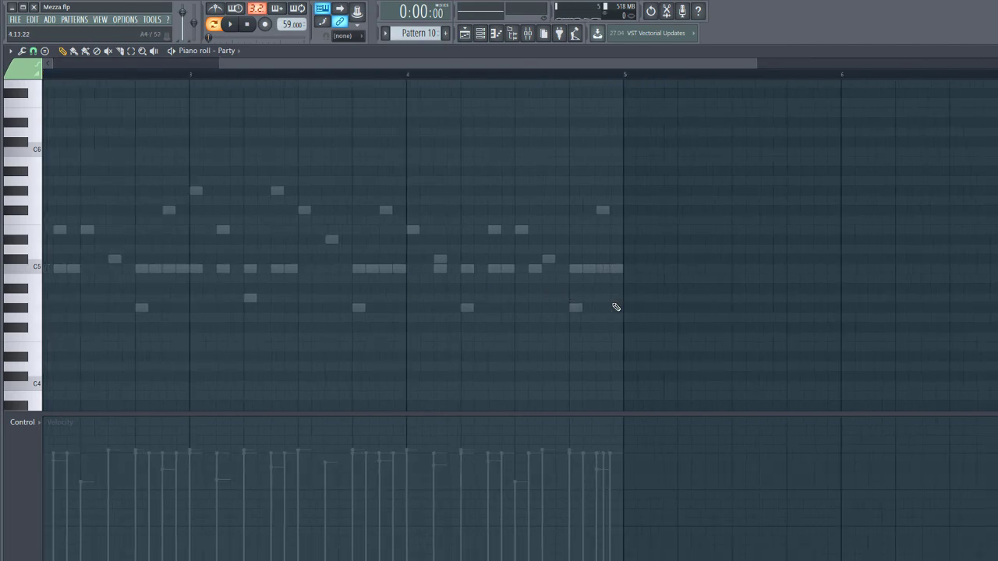
pyautogui.scroll(1, 616, 303)
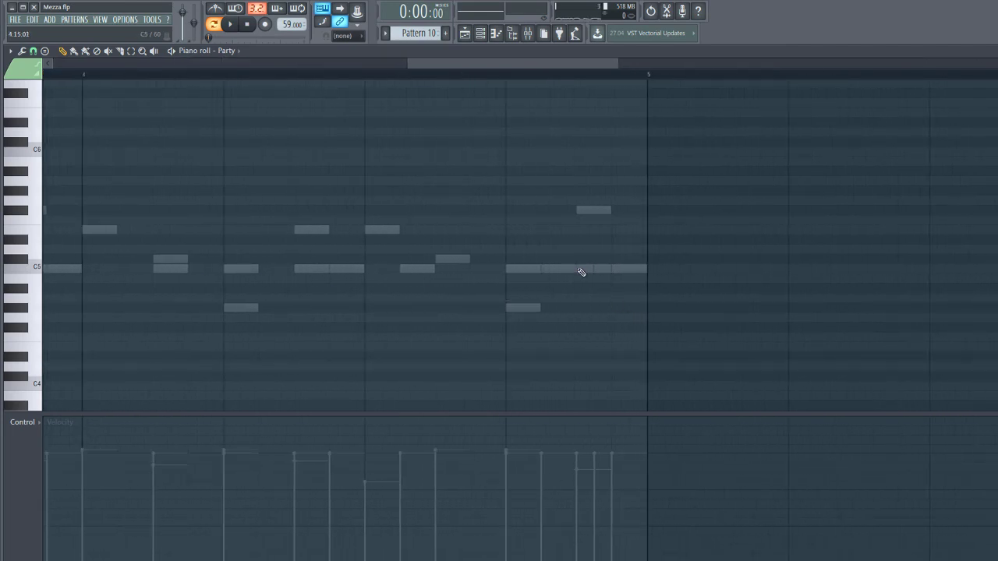
pyautogui.click(581, 271)
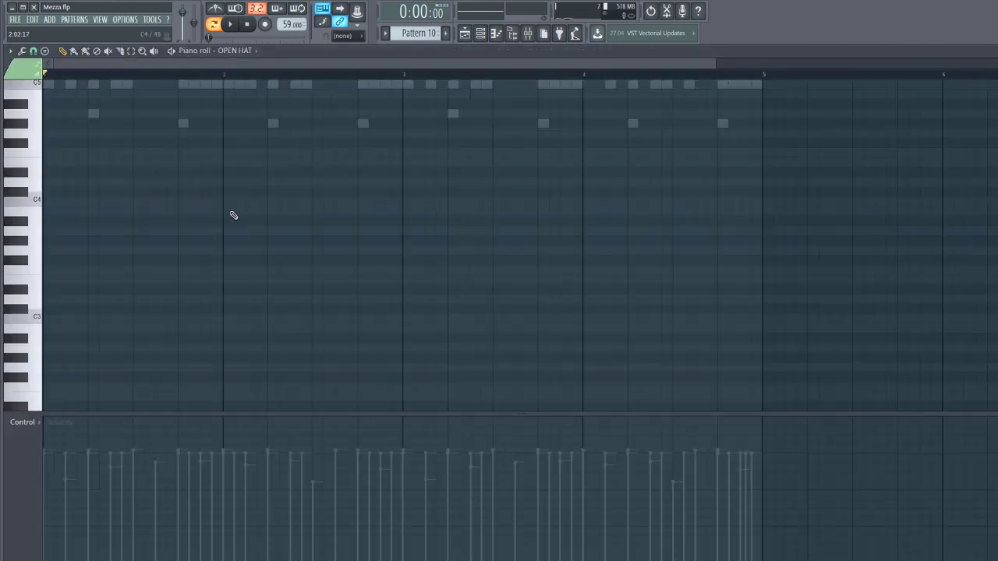
# - Place a D#4 note at step 15 of bar 2 for the OPEN HAT channel
pyautogui.scroll(3, 186, 208)
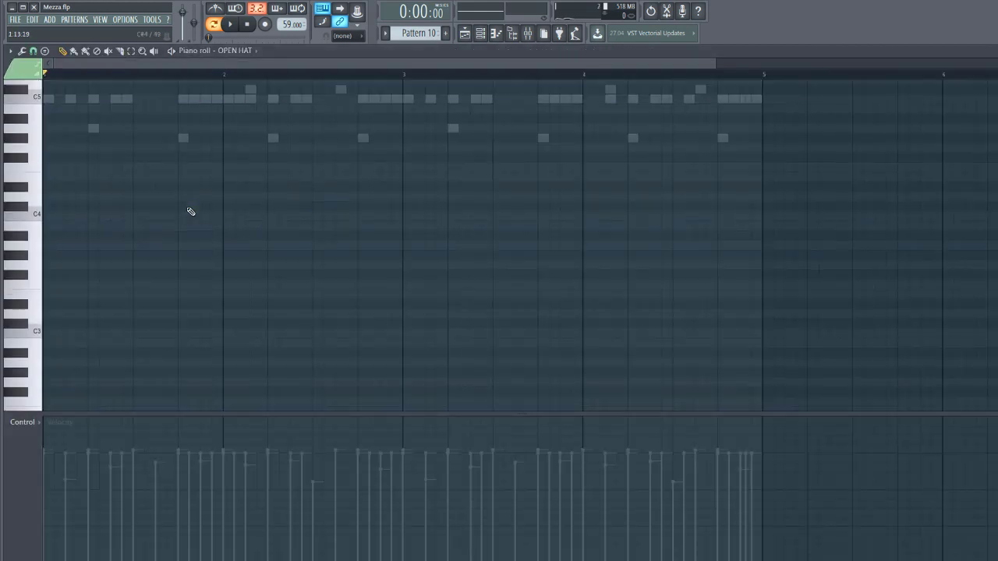
pyautogui.scroll(-1, 190, 210)
pyautogui.scroll(1, 183, 207)
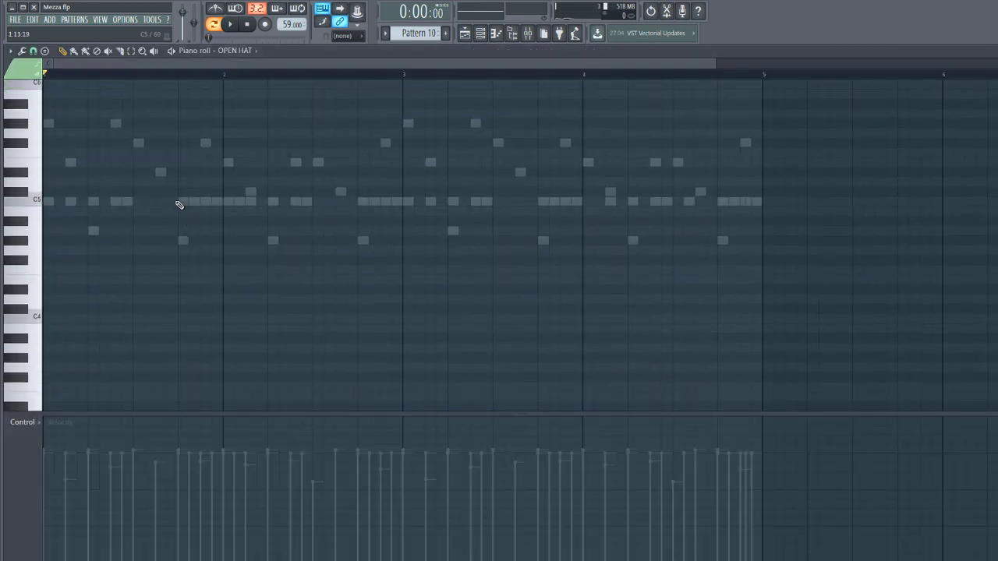
pyautogui.click(388, 294)
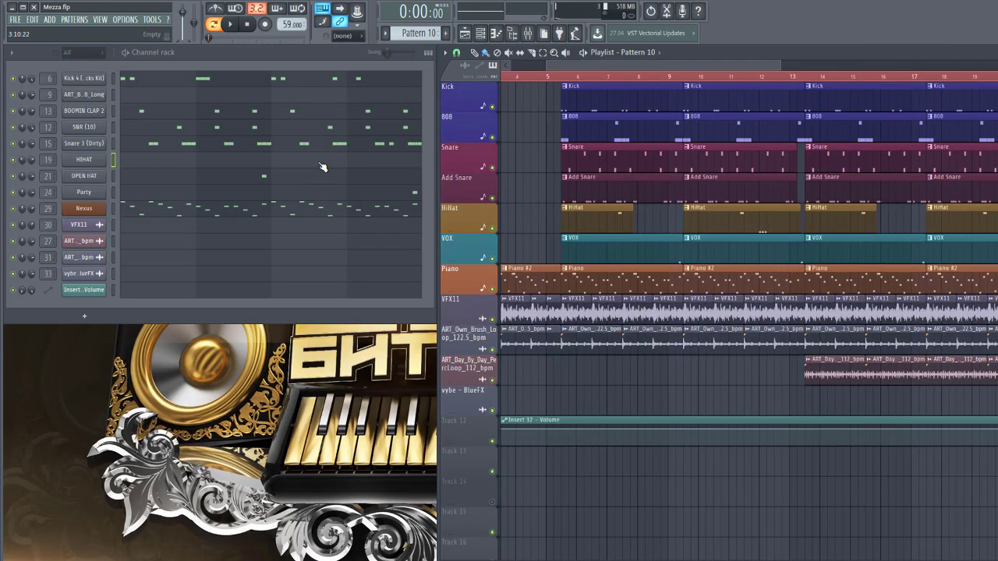
# - With 1/6 step snap, place three D#3 HIHAT notes from step 9 of bar 4, spaced one and a third steps apart, and play the pattern
pyautogui.scroll(-1, 689, 270)
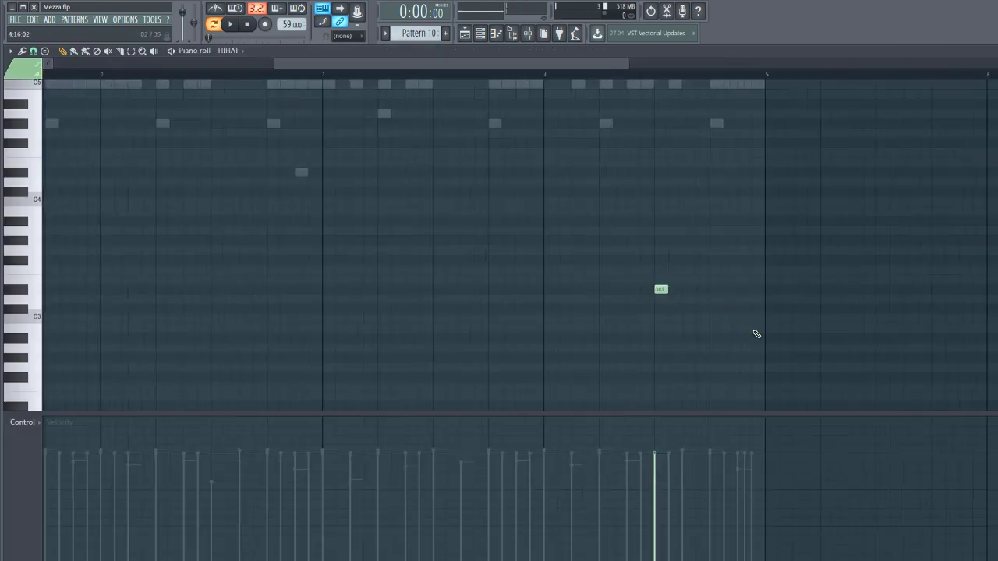
pyautogui.scroll(2, 754, 334)
pyautogui.click(33, 51)
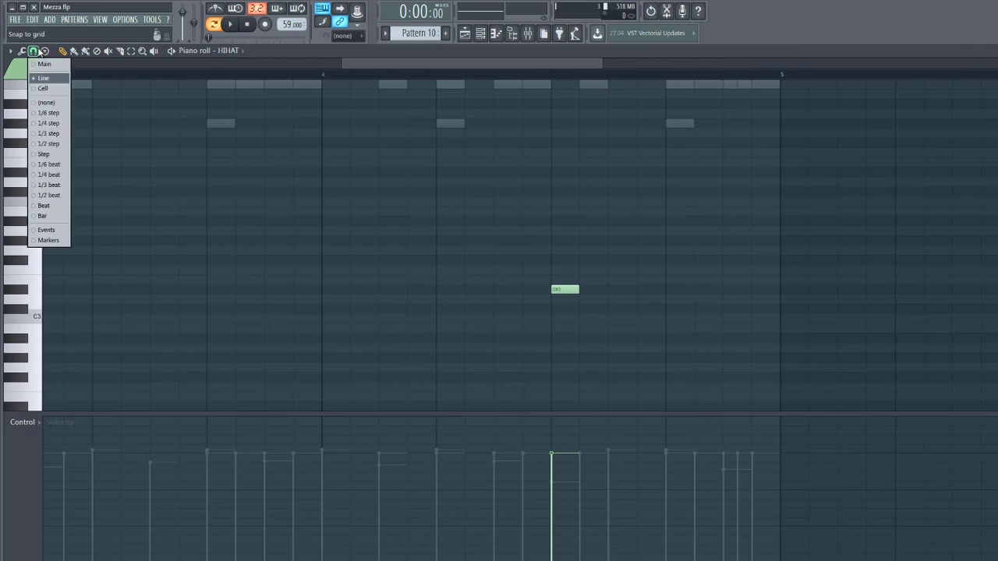
pyautogui.click(49, 113)
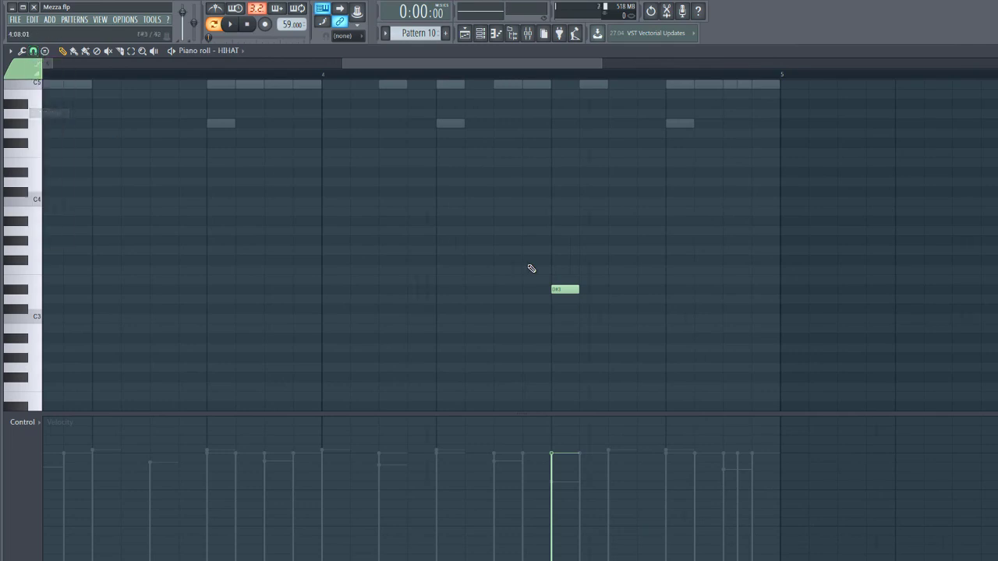
pyautogui.click(591, 290)
pyautogui.click(630, 290)
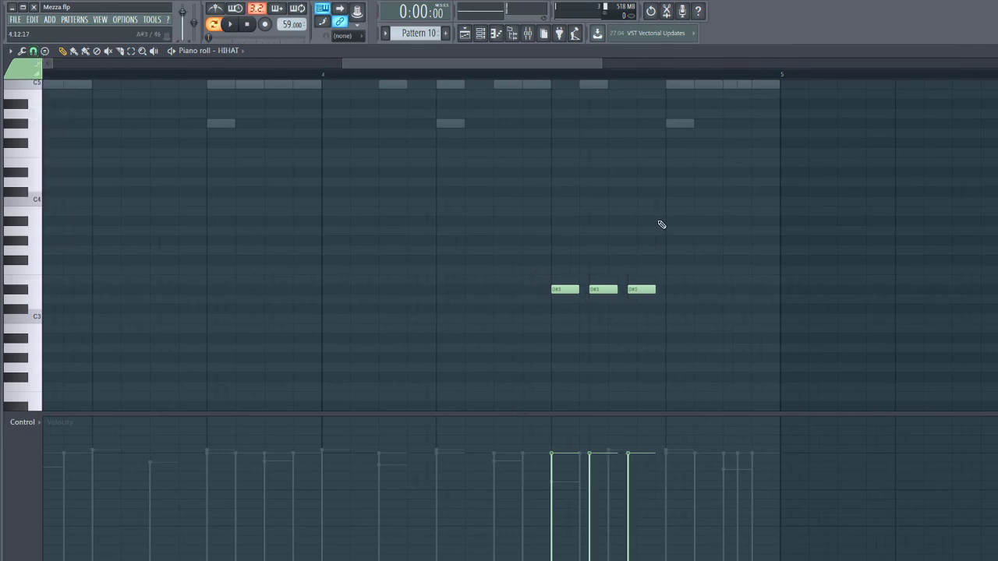
pyautogui.click(552, 75)
pyautogui.press('Escape')
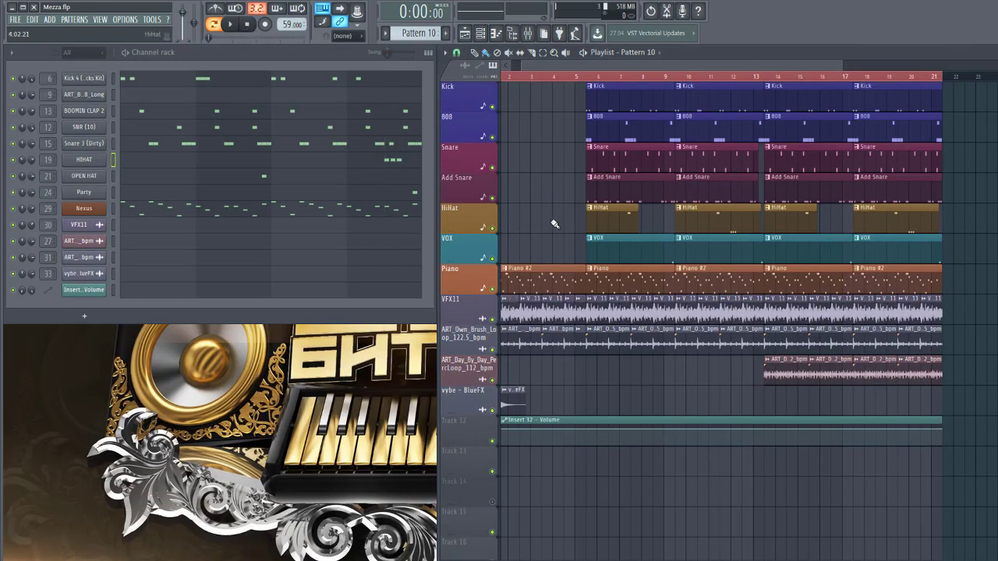
pyautogui.press('space')
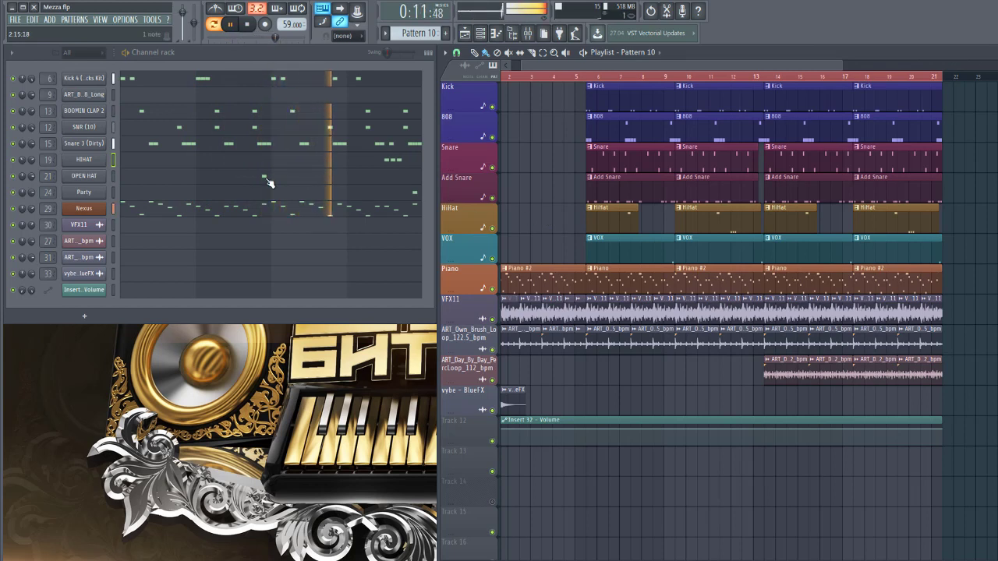
pyautogui.press('space')
# - Set the Out fade of the OPEN HAT sample to 25% and close the channel settings
pyautogui.click(88, 179)
pyautogui.click(88, 179)
pyautogui.click(89, 180)
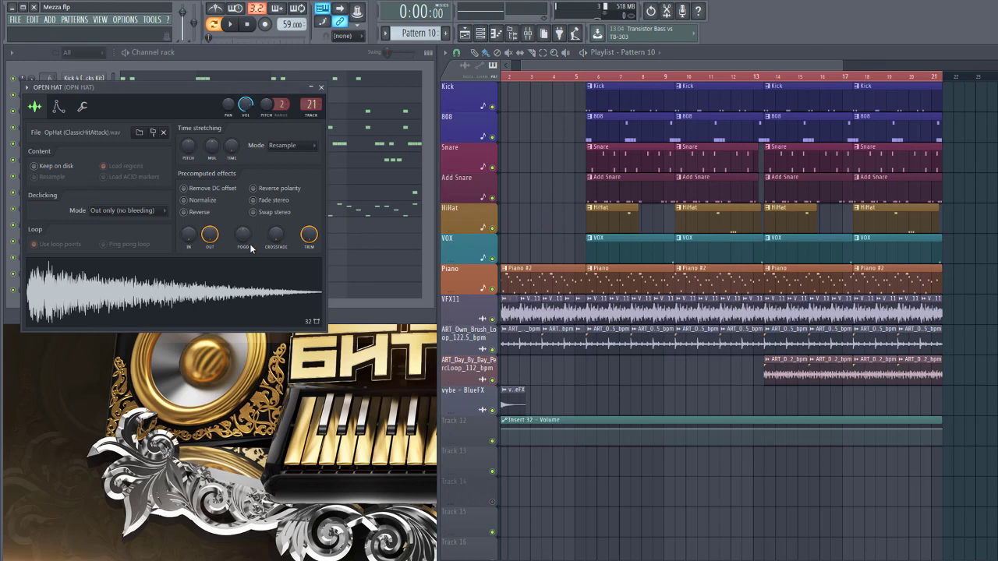
pyautogui.moveTo(214, 242); pyautogui.dragTo(214, 217)
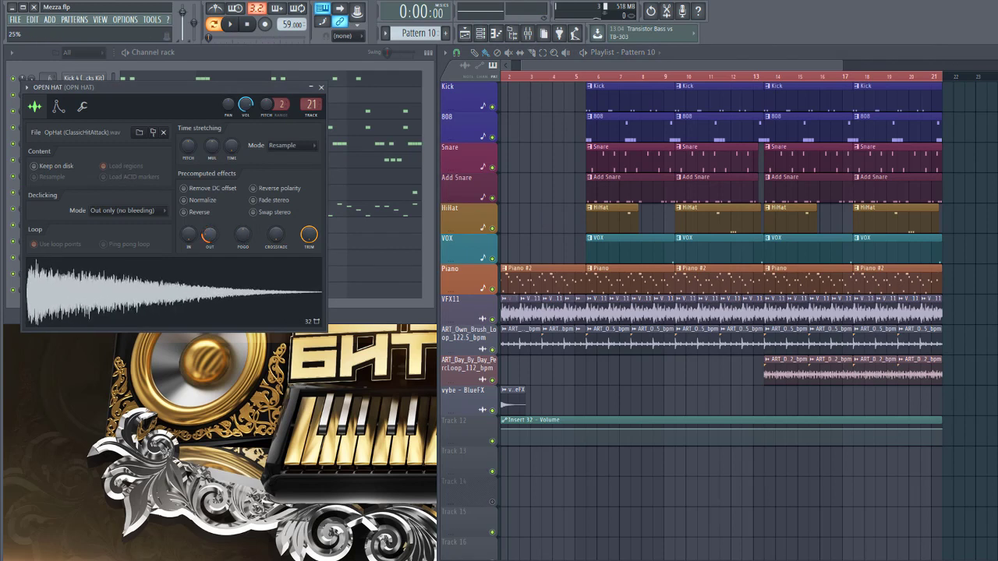
pyautogui.click(321, 86)
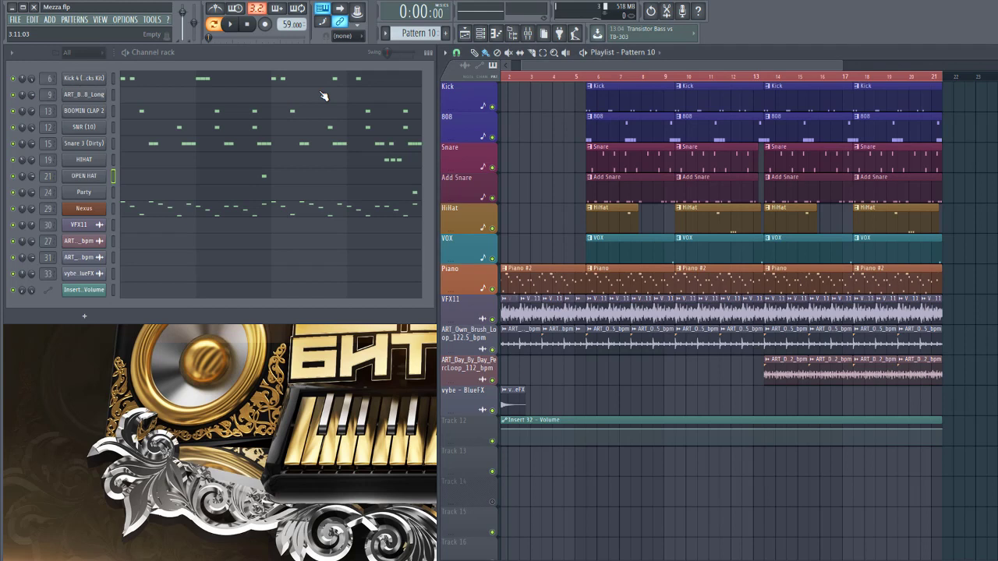
# - Play the pattern and check the OPN HAT track in the mixer
pyautogui.press('space')
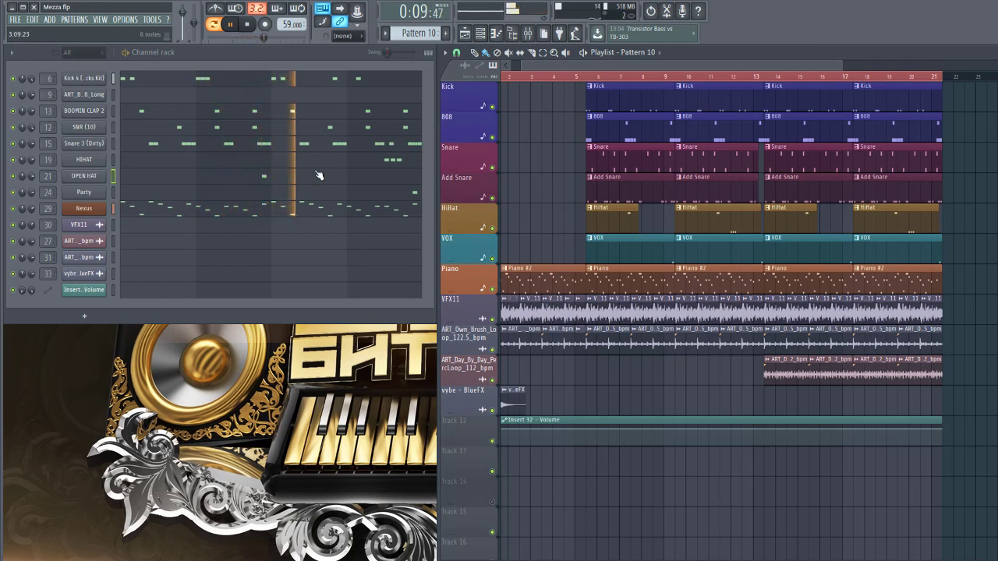
pyautogui.click(527, 33)
pyautogui.press('space')
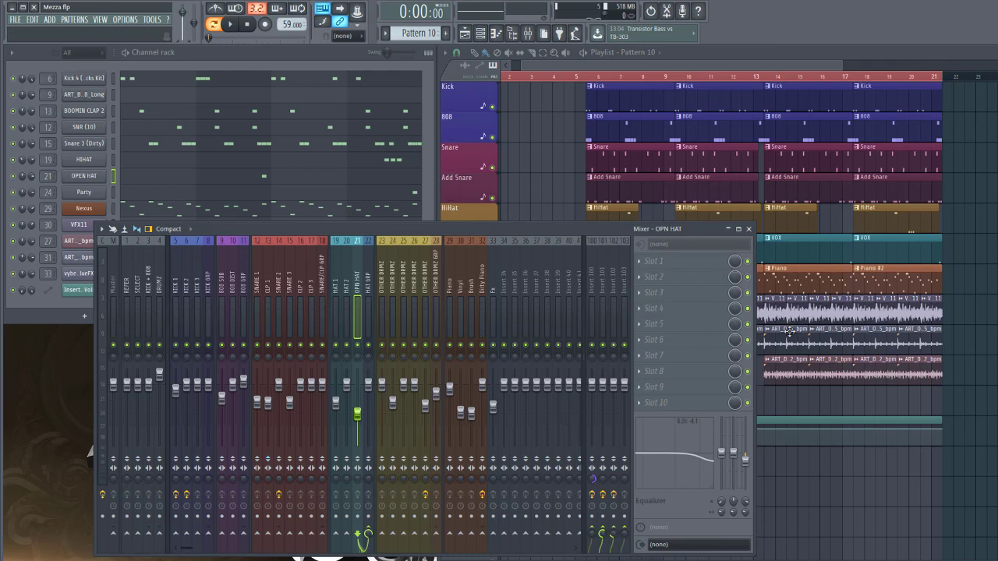
pyautogui.click(748, 230)
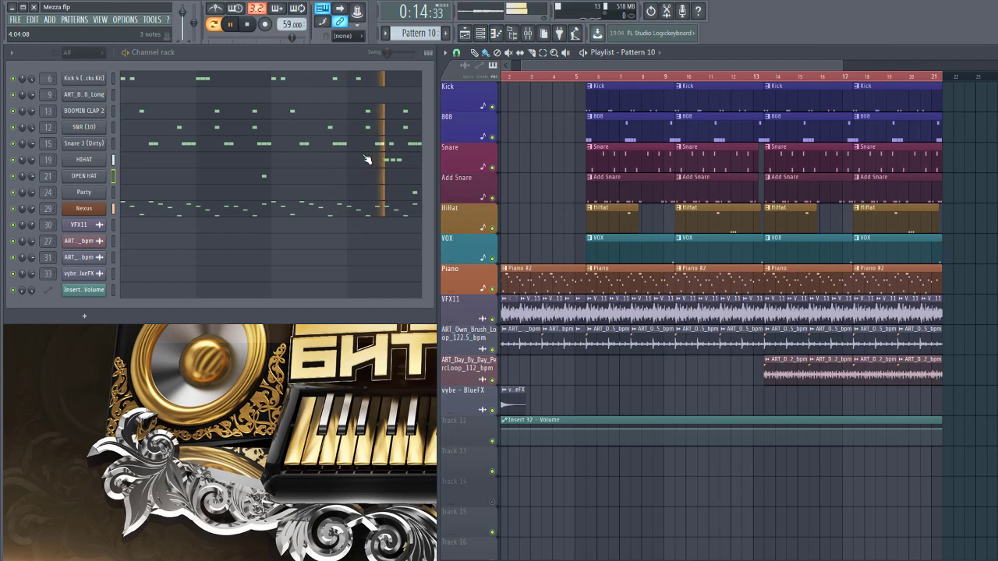
# - Examine the spacing of the three D#3 HIHAT notes in bar 4 at close range in the piano roll
pyautogui.scroll(3, 426, 179)
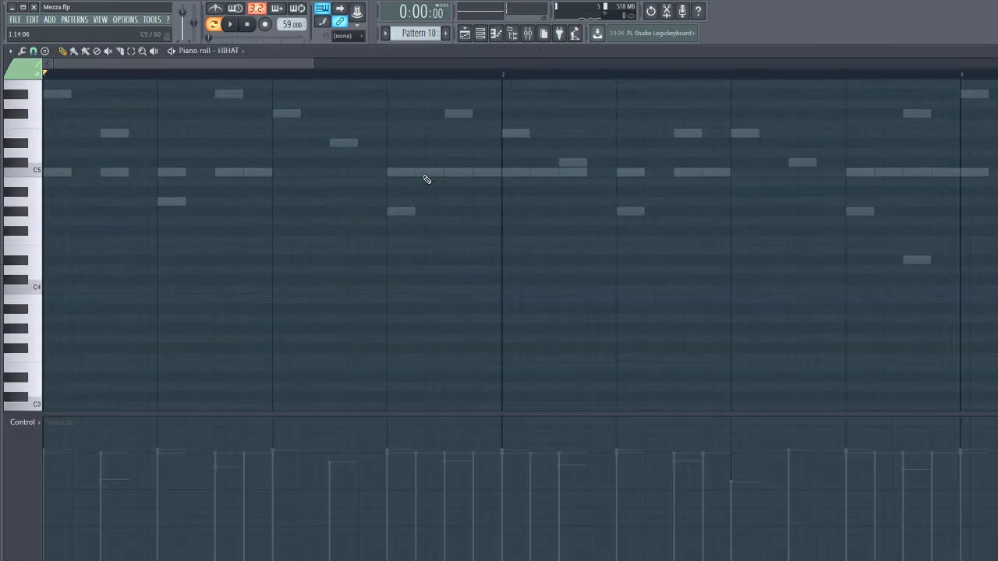
pyautogui.keyDown('ctrl'); pyautogui.scroll(-2, 424, 178); pyautogui.keyUp('ctrl')
pyautogui.scroll(-3, 424, 176)
pyautogui.keyDown('ctrl'); pyautogui.scroll(-2, 427, 176); pyautogui.keyUp('ctrl')
pyautogui.keyDown('ctrl'); pyautogui.scroll(4, 659, 245); pyautogui.keyUp('ctrl')
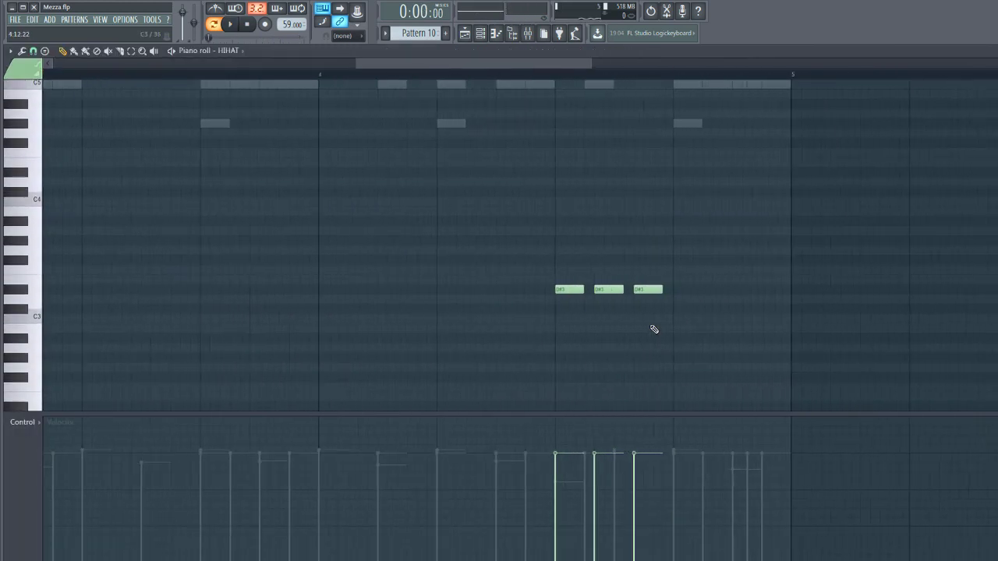
pyautogui.keyDown('ctrl'); pyautogui.scroll(2, 579, 290); pyautogui.keyUp('ctrl')
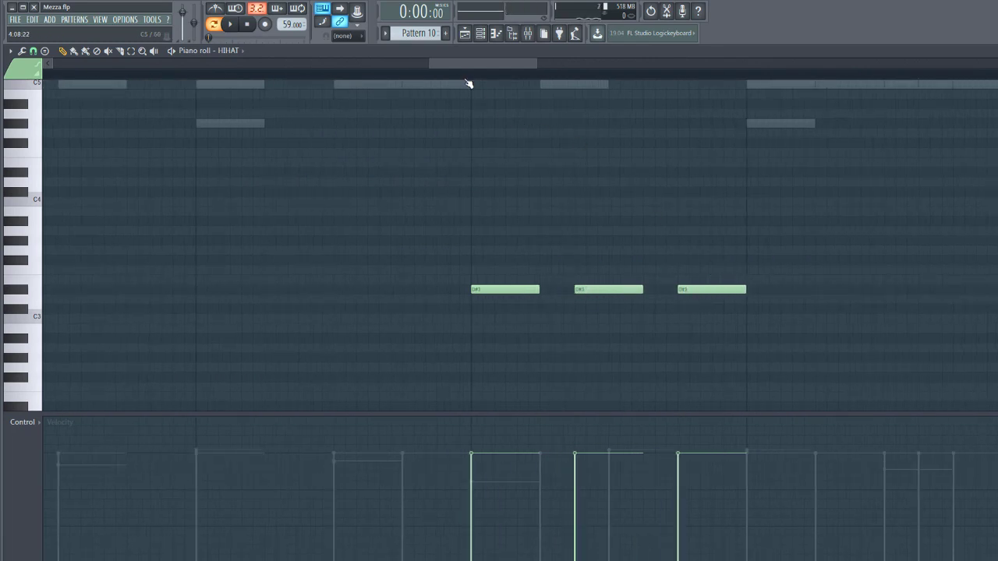
# - Play the pattern with the three HIHAT notes in bar 4 and close the HIHAT piano roll
pyautogui.press('space')
pyautogui.press('space')
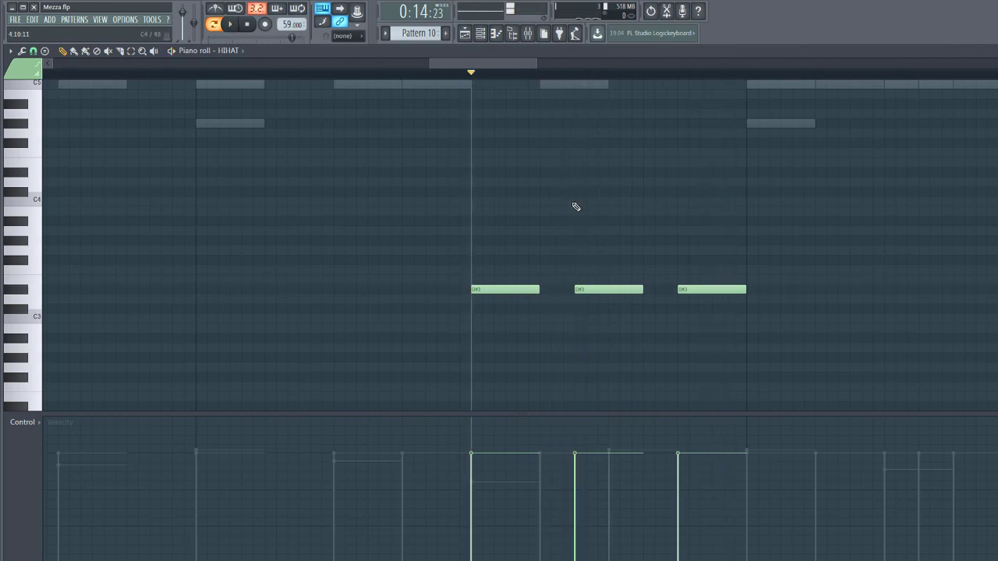
pyautogui.keyDown('ctrl'); pyautogui.scroll(-3, 574, 207); pyautogui.keyUp('ctrl')
pyautogui.keyDown('ctrl'); pyautogui.scroll(-1, 573, 208); pyautogui.keyUp('ctrl')
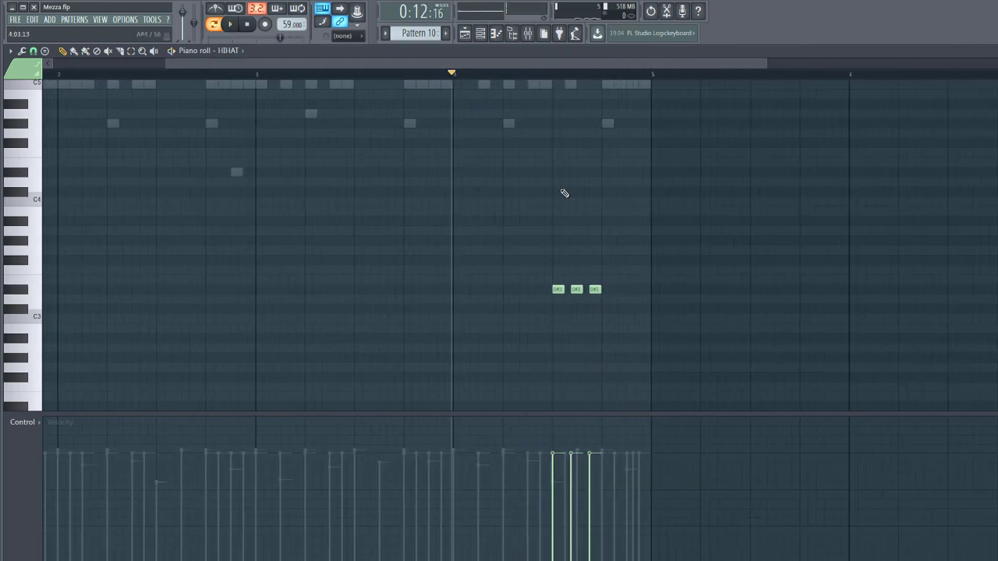
pyautogui.press('space')
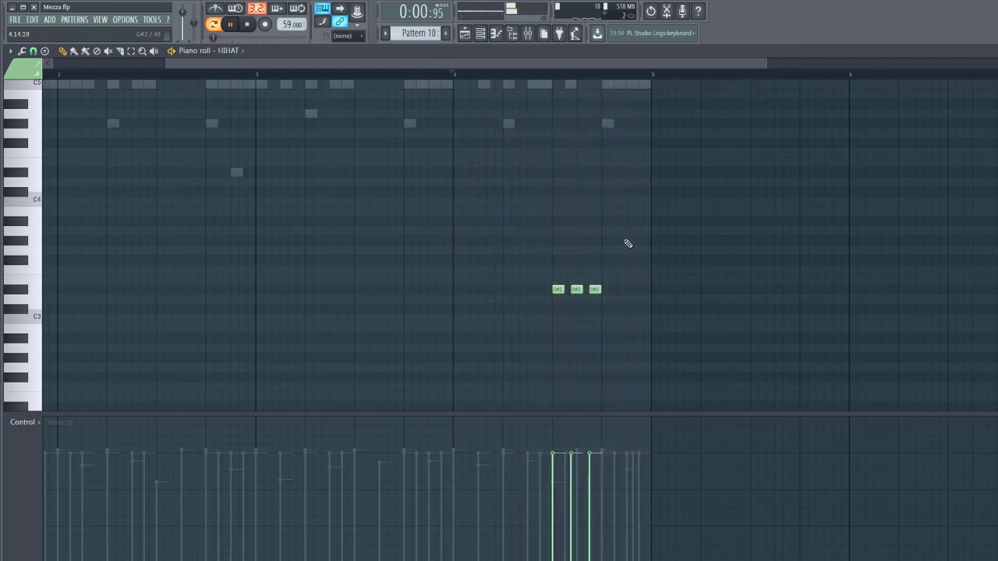
pyautogui.press('Escape')
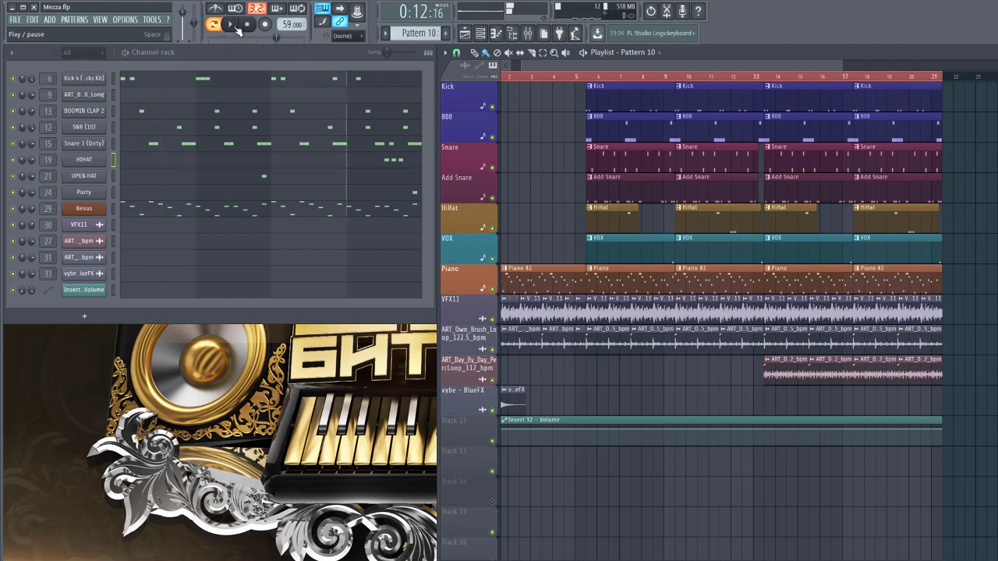
# - In the ART_Bad_Habbit_808_Long piano roll, place two-step D#5 notes at steps 1 and 3 of bar 1 and step 13 of bar 2
pyautogui.click(136, 97)
pyautogui.scroll(4, 52, 267)
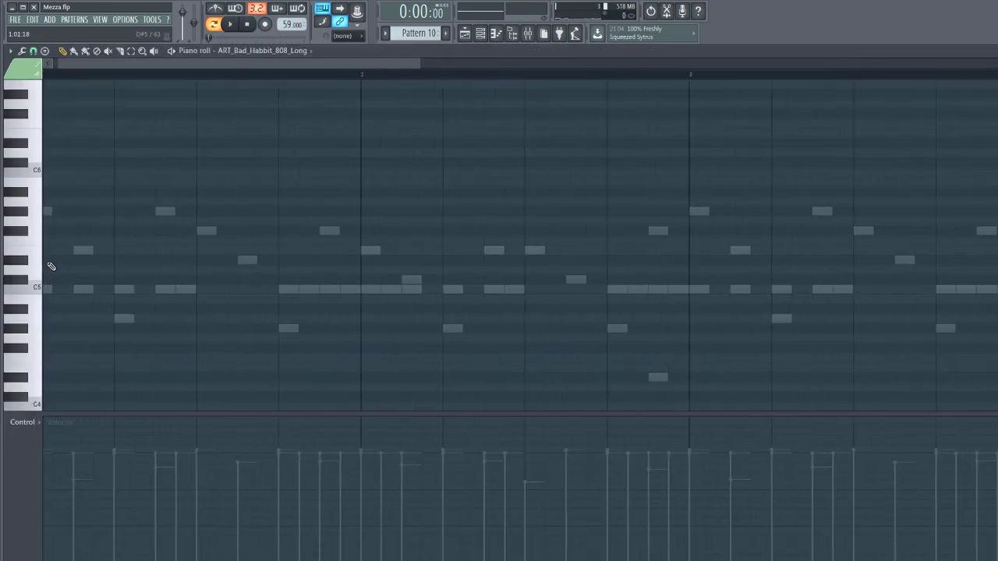
pyautogui.moveTo(44, 261); pyautogui.dragTo(4, 260)
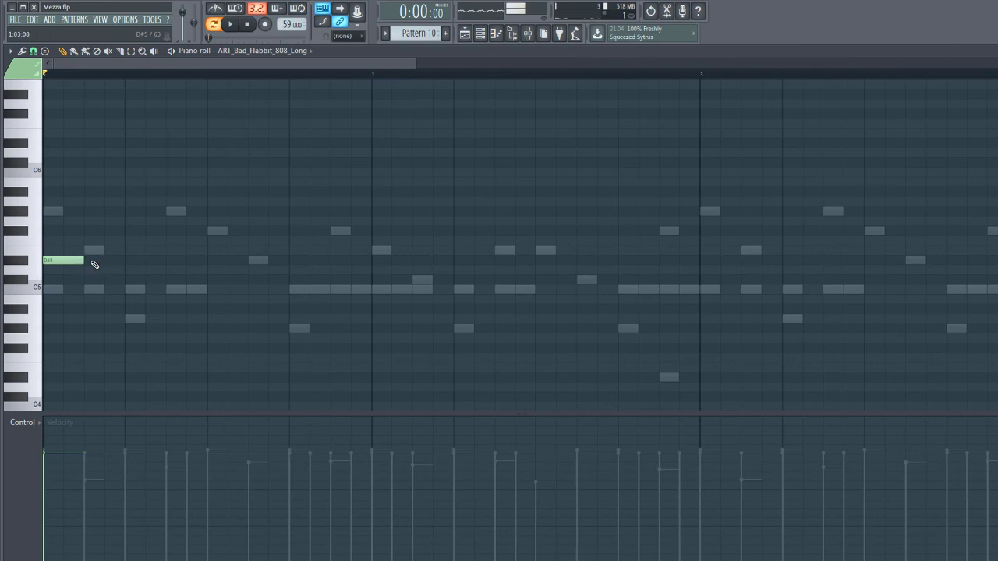
pyautogui.scroll(-2, 154, 223)
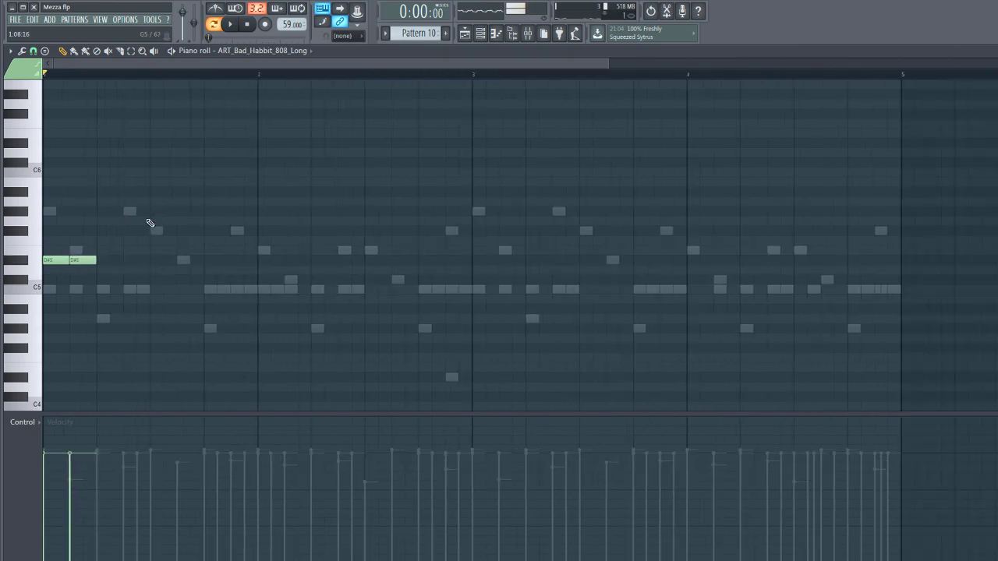
pyautogui.moveTo(112, 222); pyautogui.dragTo(158, 173)
pyautogui.scroll(-1, 356, 259)
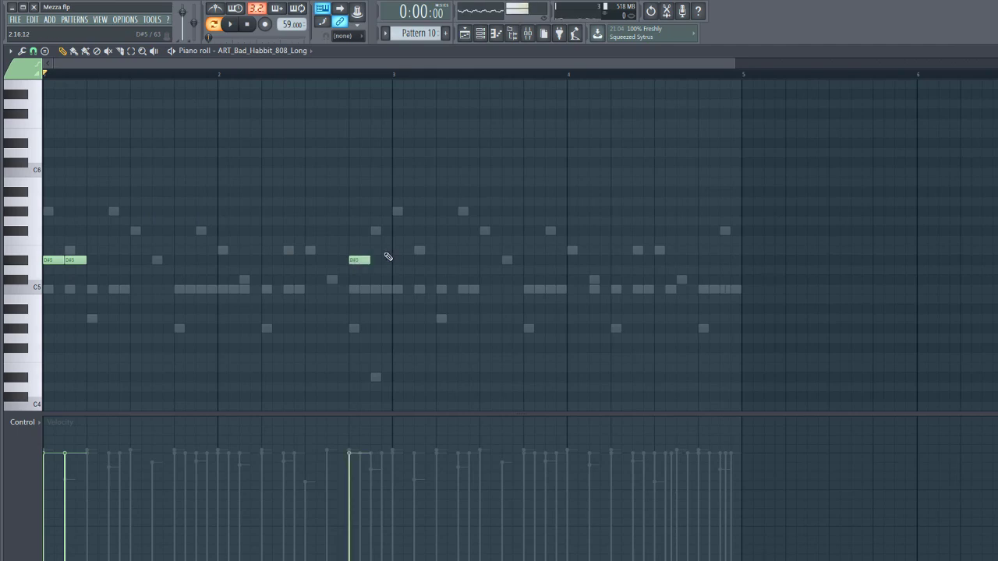
# - Add a G#5 slide note starting just after the bar 2 D#5 note and ending with it, and play the pattern
pyautogui.scroll(4, 382, 253)
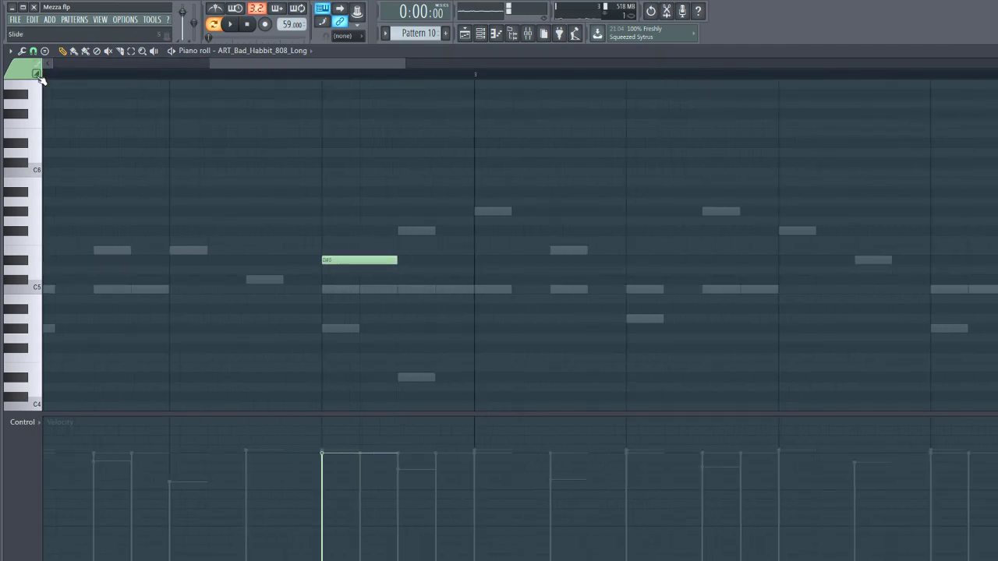
pyautogui.scroll(2, 275, 244)
pyautogui.click(350, 212)
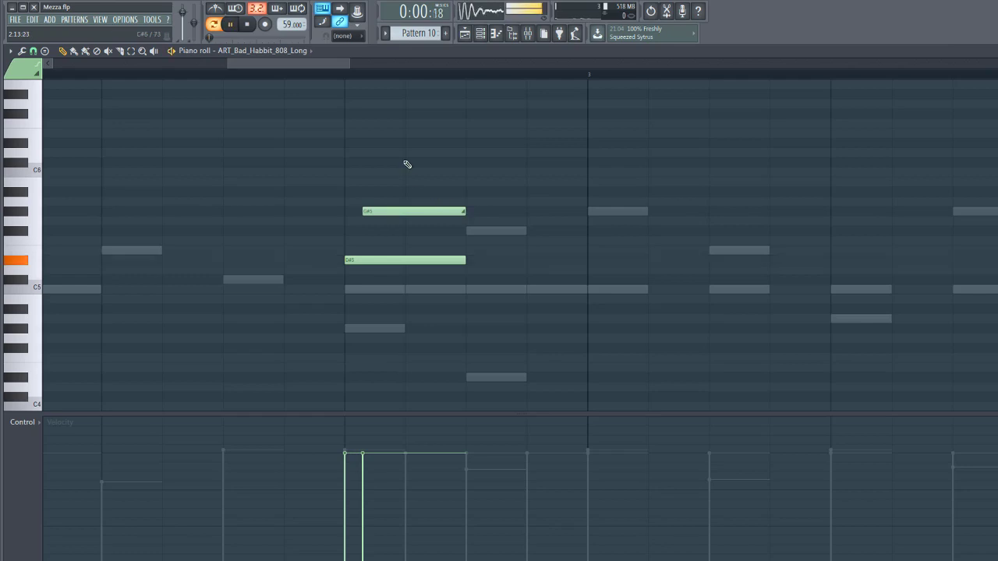
pyautogui.keyDown('ctrl'); pyautogui.scroll(-4, 407, 164); pyautogui.keyUp('ctrl')
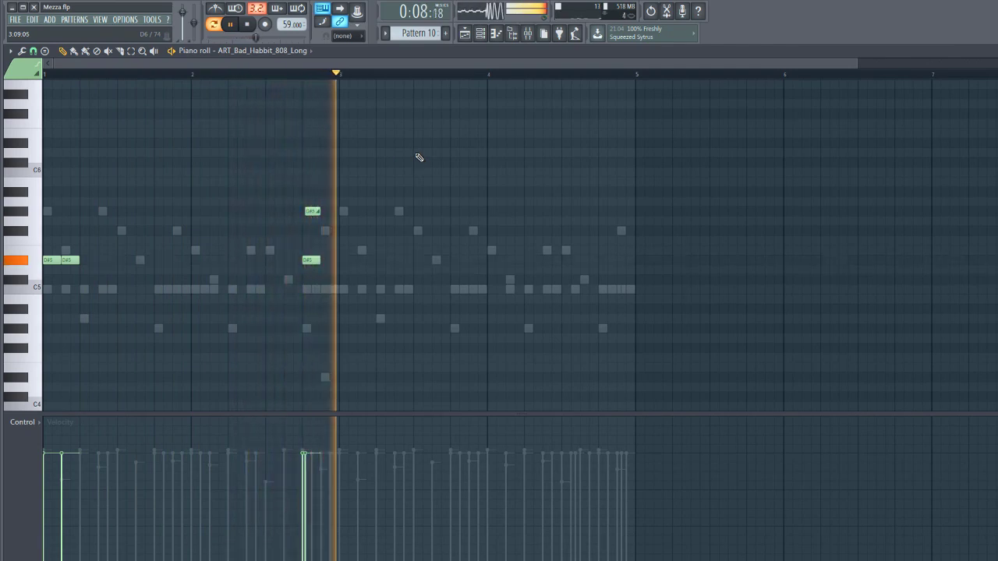
pyautogui.press('space')
# - Copy all four 808 notes two bars ahead to start at bar 3, play the pattern and close the piano roll
pyautogui.moveTo(418, 147); pyautogui.dragTo(42, 373)
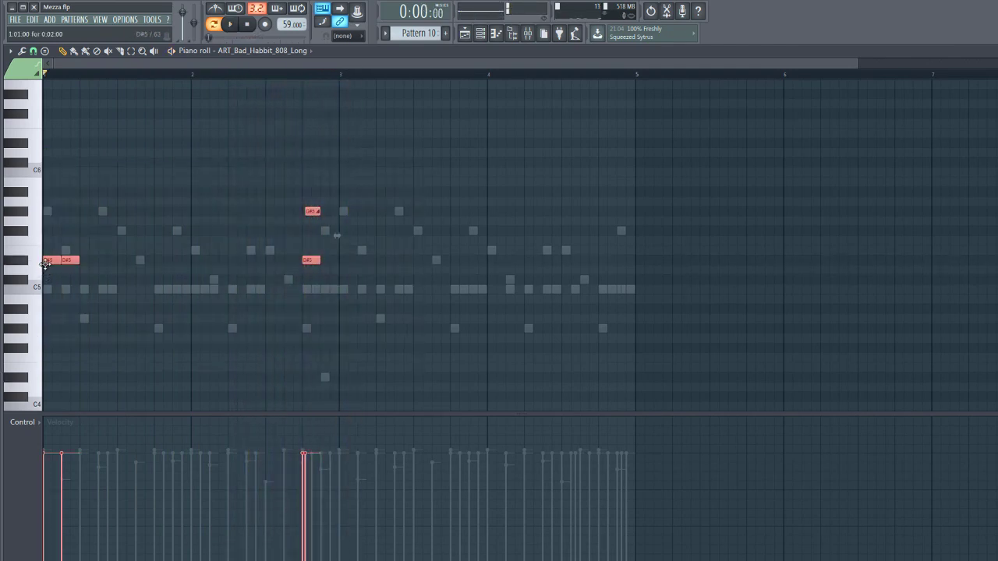
pyautogui.keyDown('shift'); pyautogui.moveTo(45, 264); pyautogui.dragTo(341, 259); pyautogui.keyUp('shift')
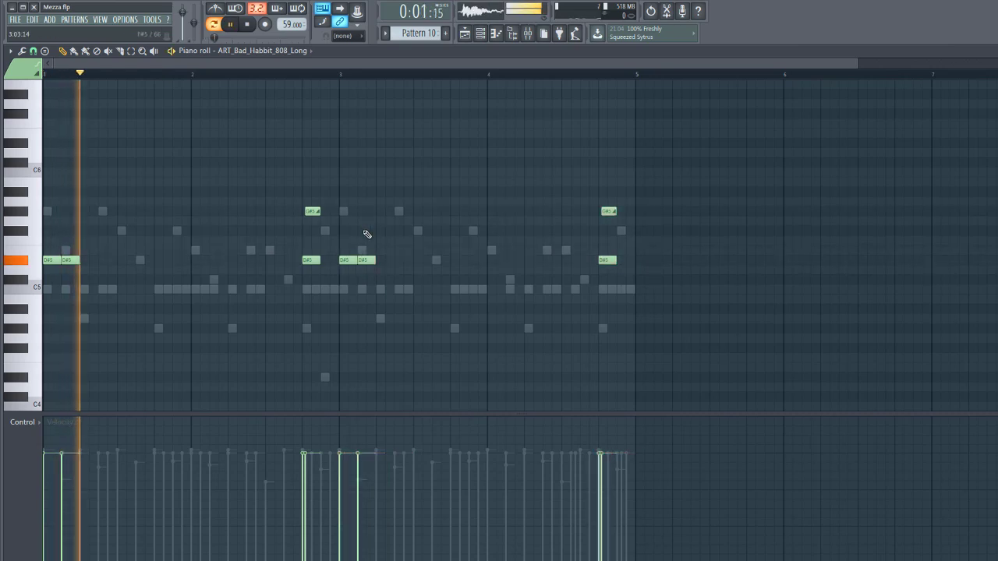
pyautogui.press('Escape')
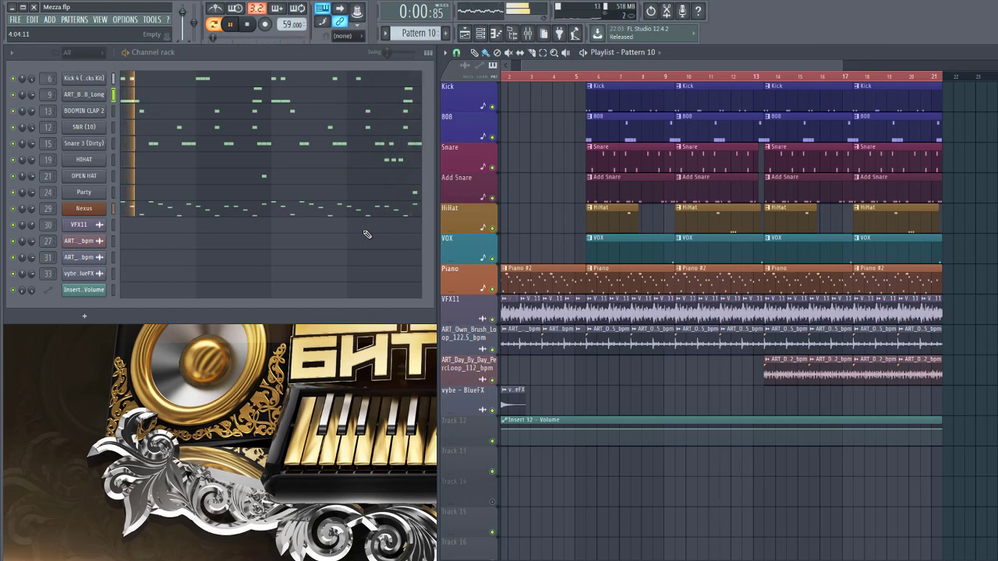
pyautogui.press('space')
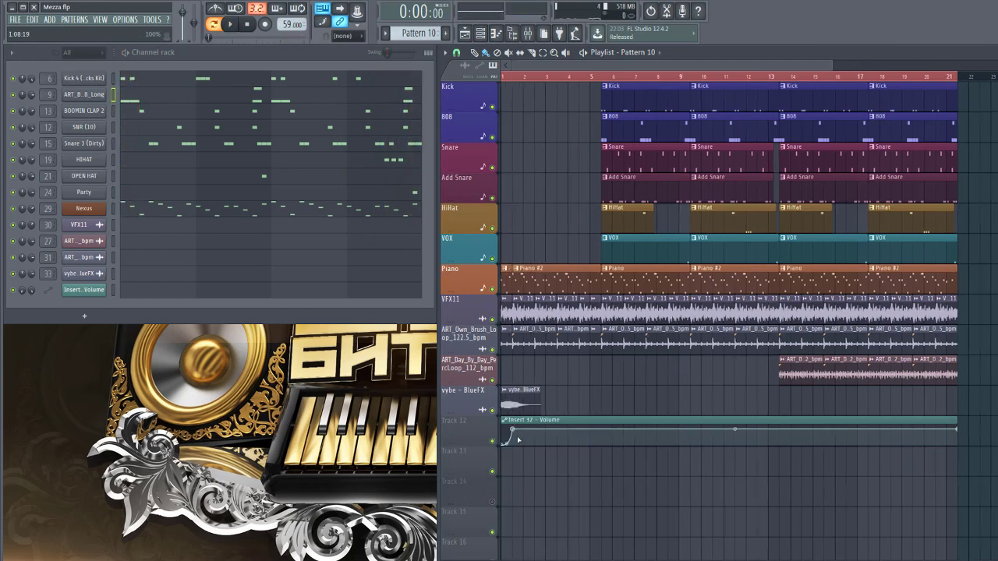
# - Check the vybe - BlueFX sample settings and play the start of the song in the playlist
pyautogui.doubleClick(515, 405)
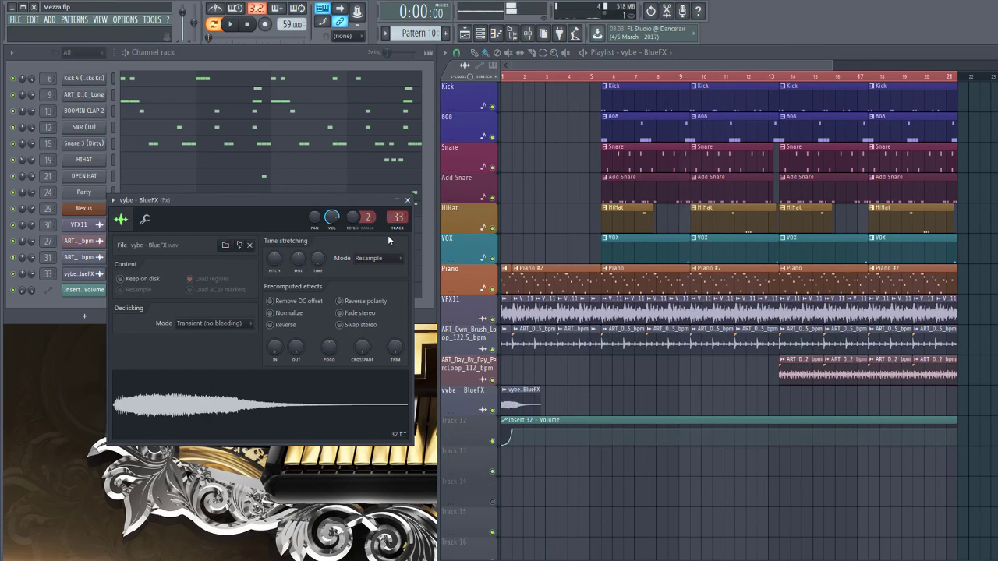
pyautogui.click(406, 201)
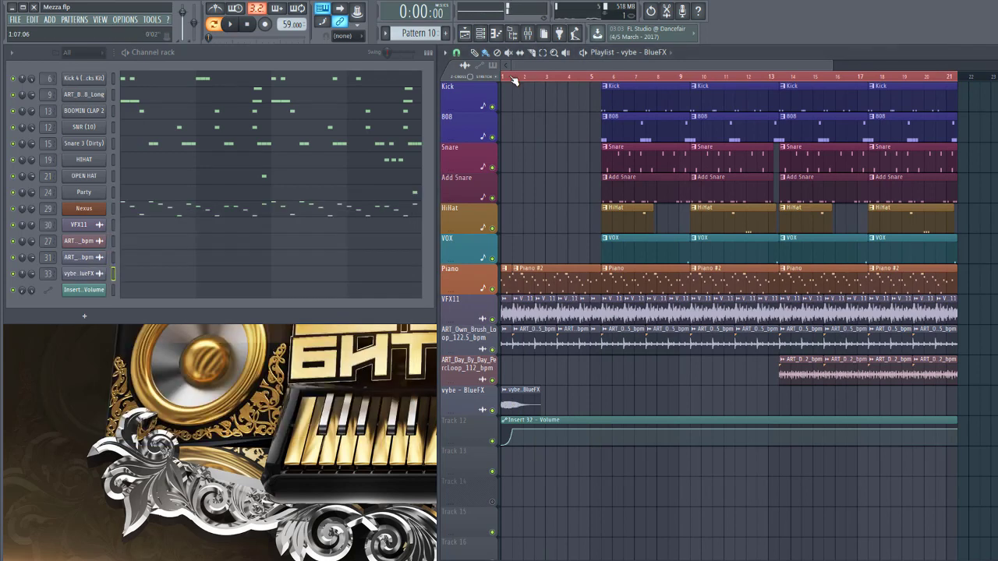
pyautogui.press('space')
pyautogui.scroll(3, 494, 217)
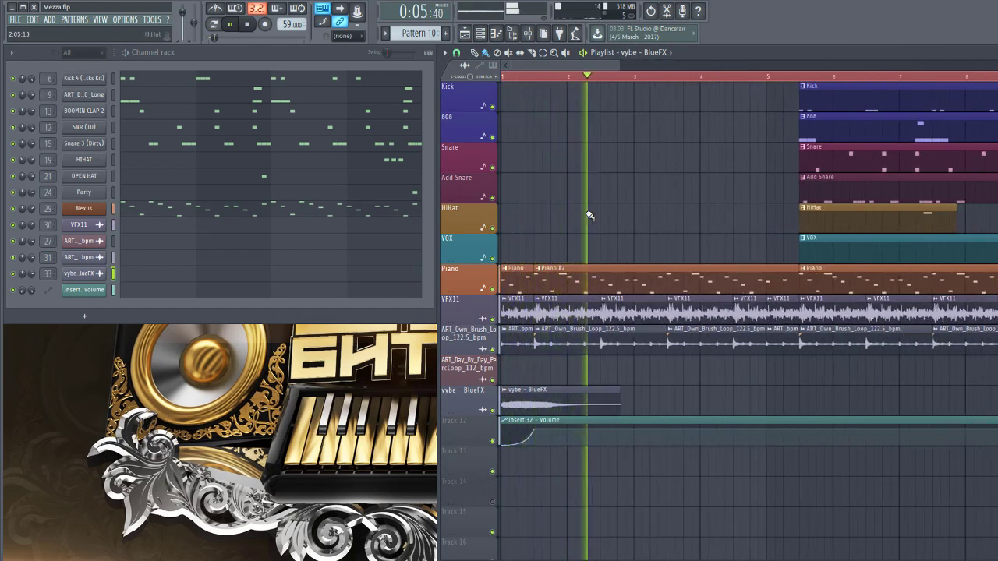
pyautogui.press('space')
pyautogui.scroll(-3, 545, 216)
pyautogui.scroll(2, 523, 205)
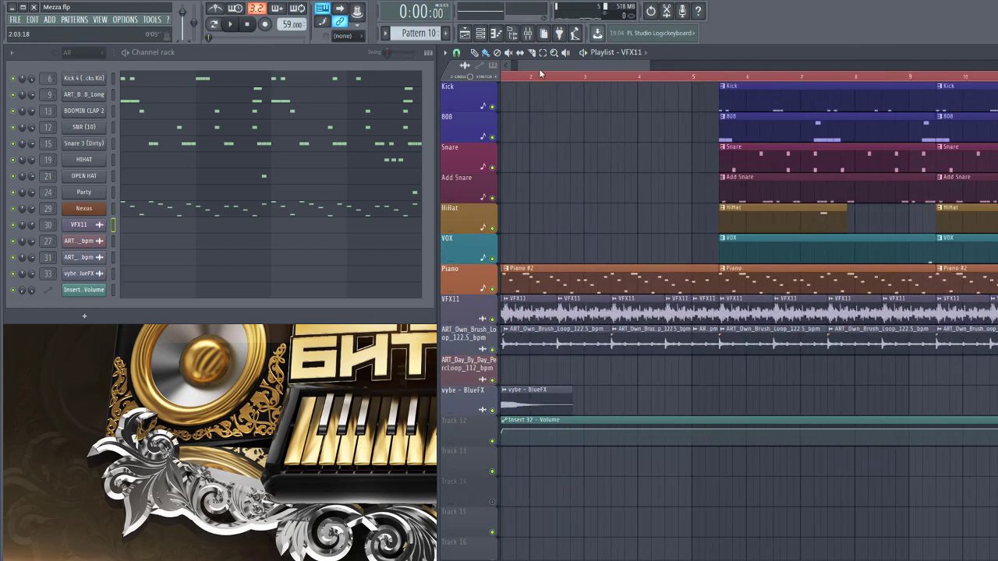
# - Select the playlist range from mid bar 5 to mid bar 9, solo the VFX11 track, play it and check its Vinyl mixer track
pyautogui.scroll(-3, 715, 117)
pyautogui.moveTo(712, 156); pyautogui.dragTo(658, 91)
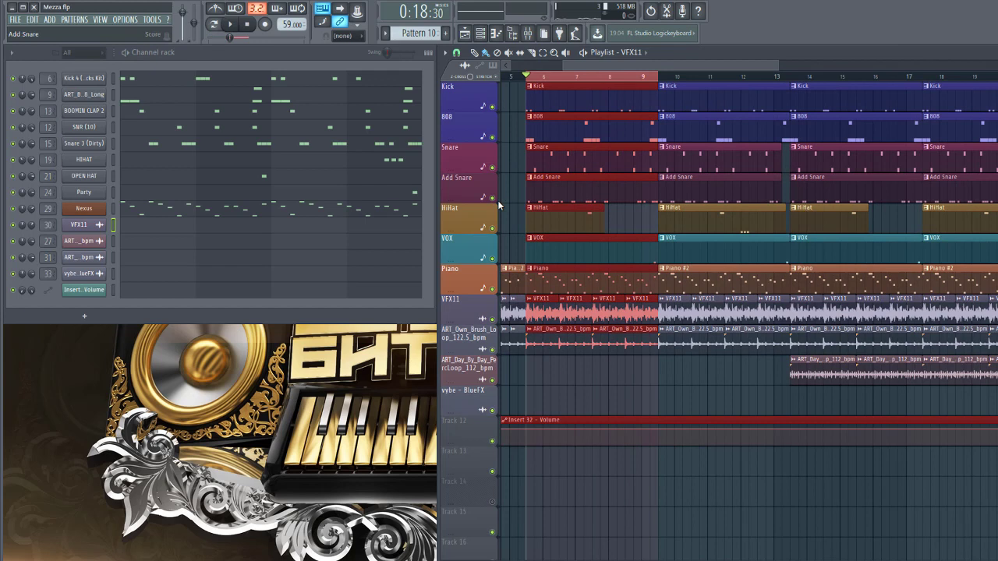
pyautogui.rightClick(491, 320)
pyautogui.press('space')
pyautogui.scroll(2, 517, 254)
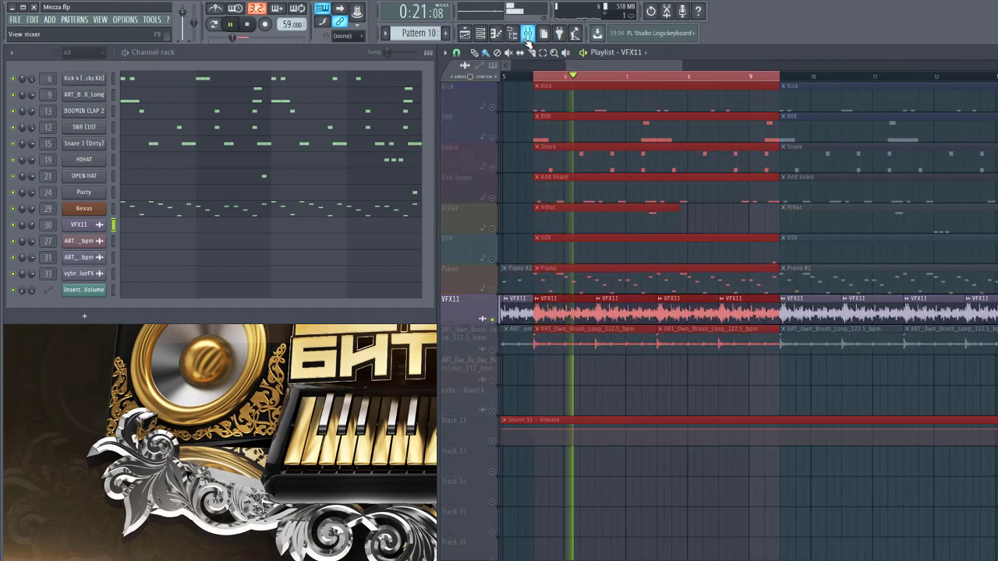
pyautogui.press('F9')
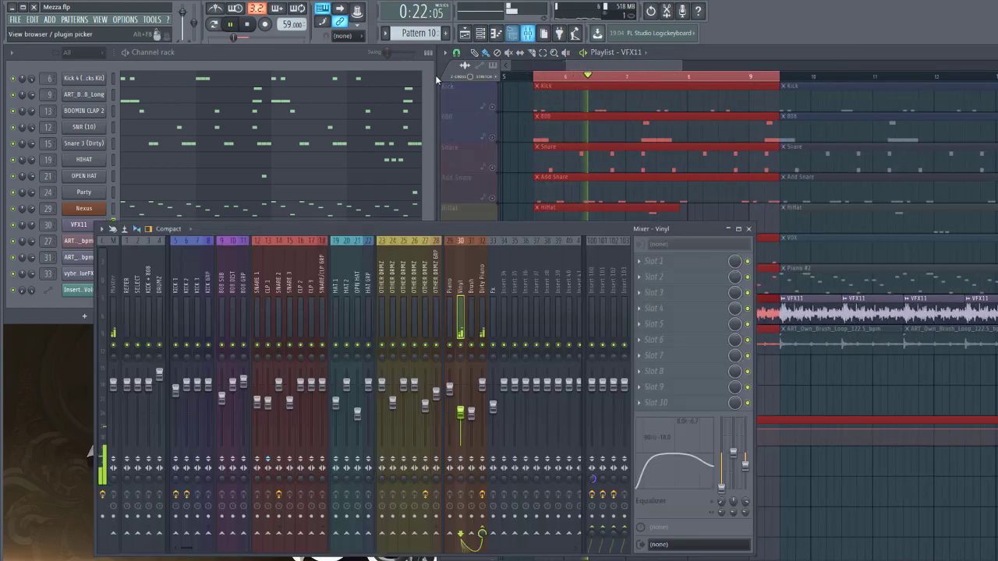
pyautogui.click(491, 223)
pyautogui.press('space')
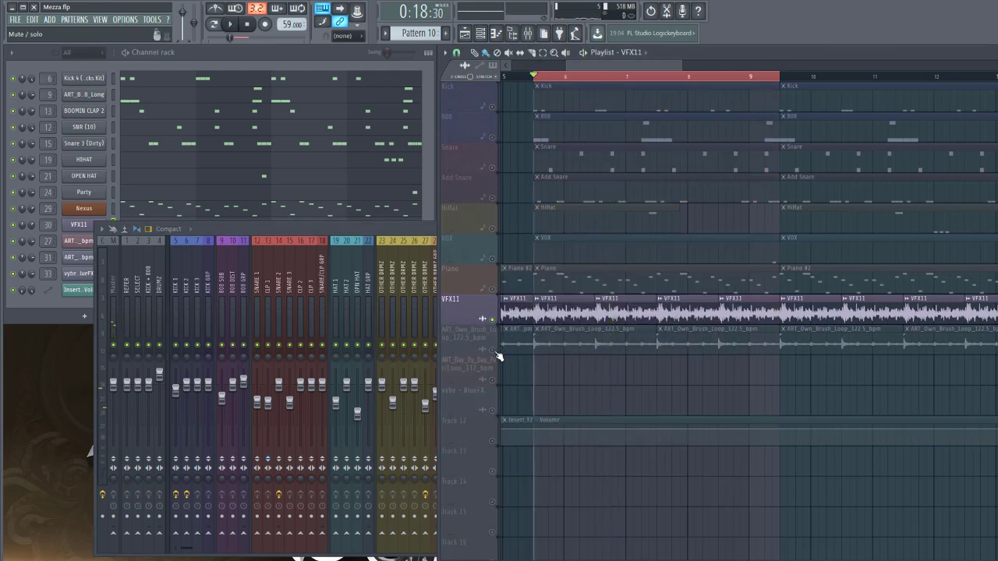
# - Audition the ART_Own_Brush_Loop track with VFX11 muted, and play both loops together with VFX11 unmuted
pyautogui.click(494, 350)
pyautogui.click(492, 319)
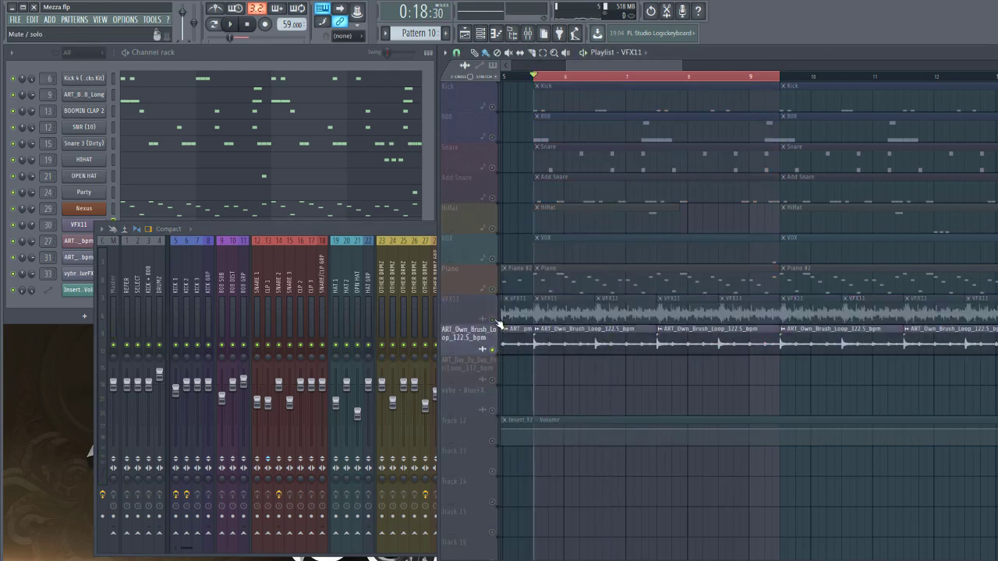
pyautogui.press('space')
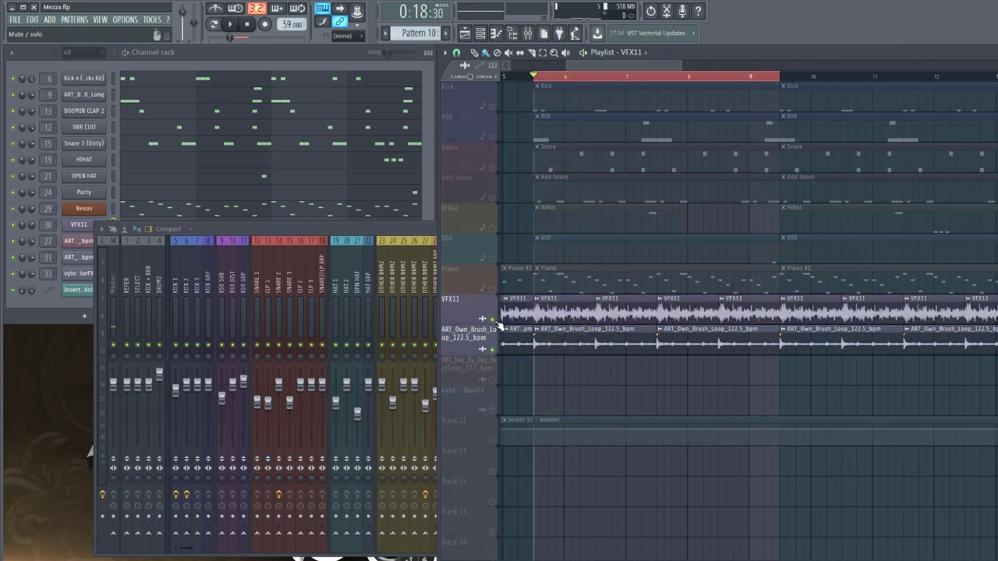
pyautogui.click(492, 319)
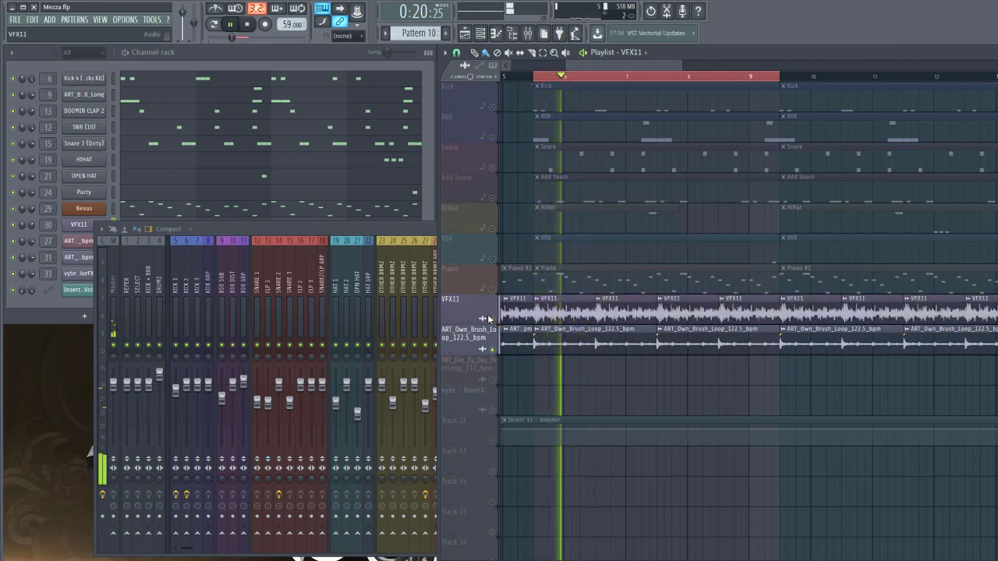
pyautogui.press('space')
# - Unmute the Piano track and play it together with the VFX11 and brush loop tracks
pyautogui.click(492, 290)
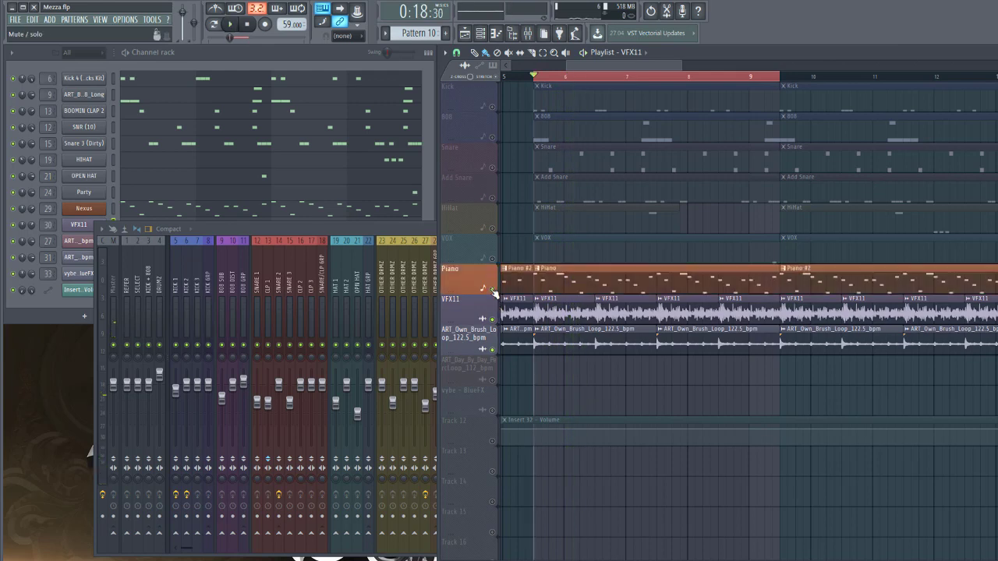
pyautogui.press('space')
pyautogui.scroll(-3, 521, 263)
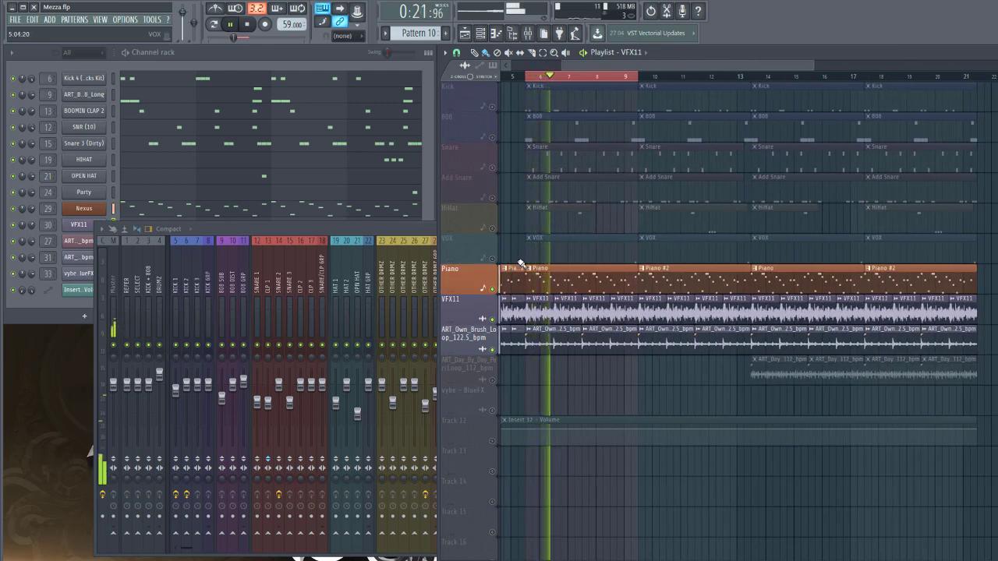
pyautogui.scroll(3, 519, 263)
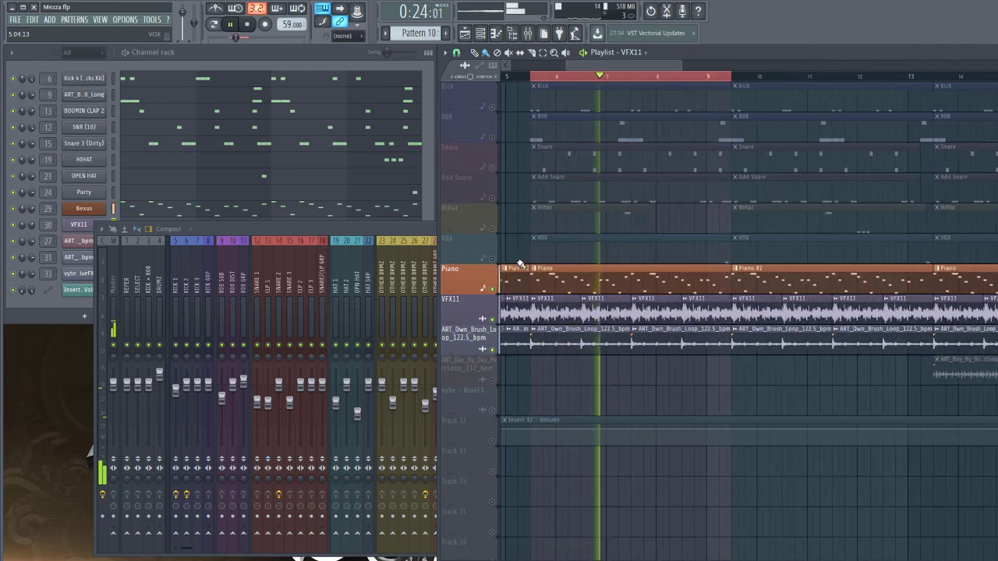
# - Re-enable all playlist tracks, listen to the full mix of the selected range and bring the mixer forward
pyautogui.rightClick(491, 288)
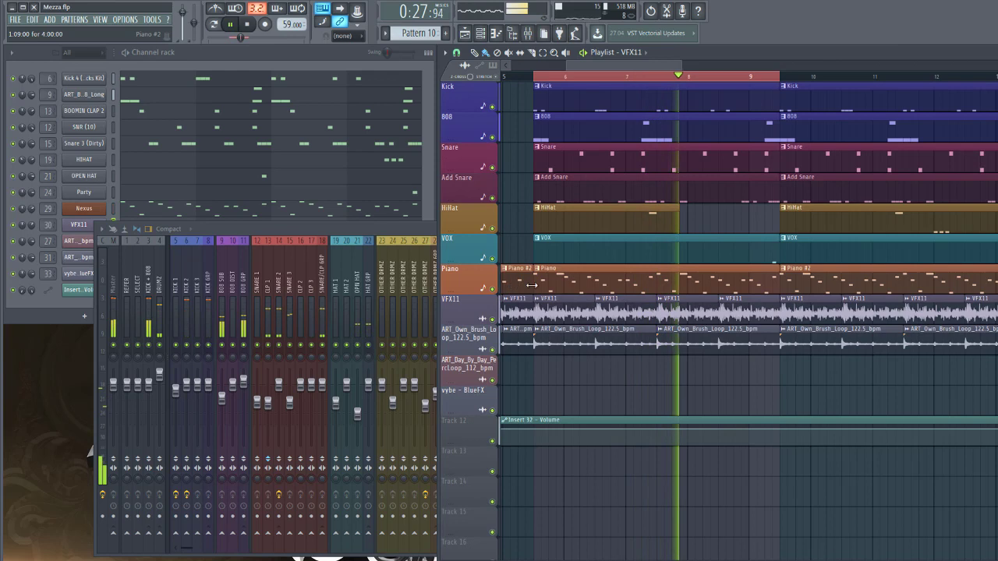
pyautogui.scroll(-3, 505, 289)
pyautogui.click(419, 231)
pyautogui.press('space')
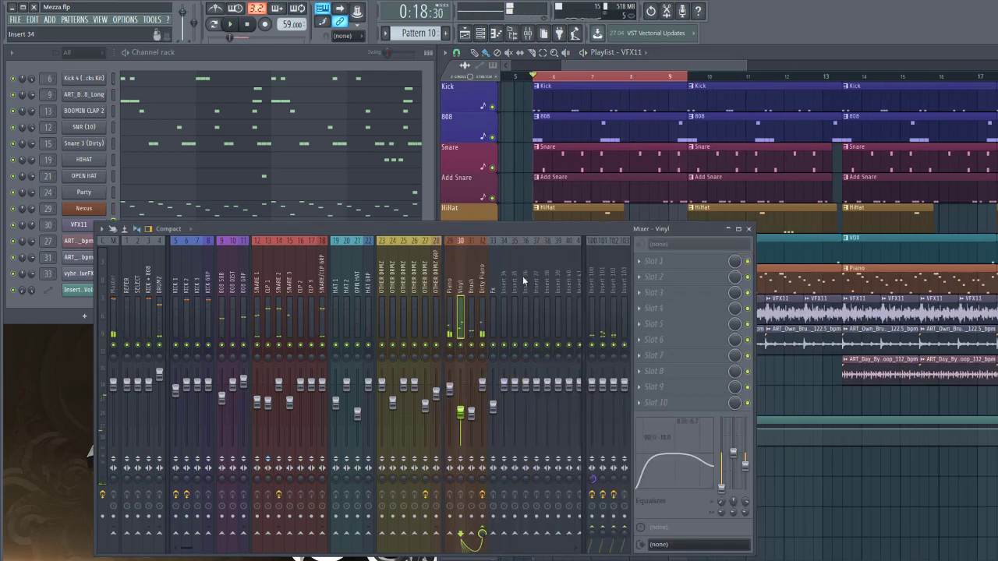
# - Inspect the Effector and the first Fruity parametric EQ 2 on the Dirty Piano mixer track
pyautogui.click(470, 285)
pyautogui.click(481, 285)
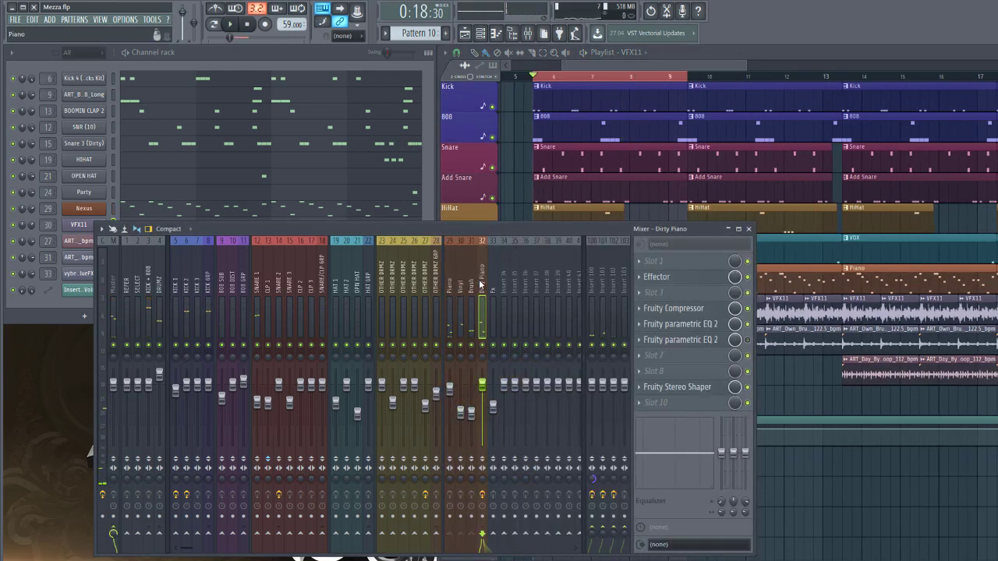
pyautogui.click(699, 281)
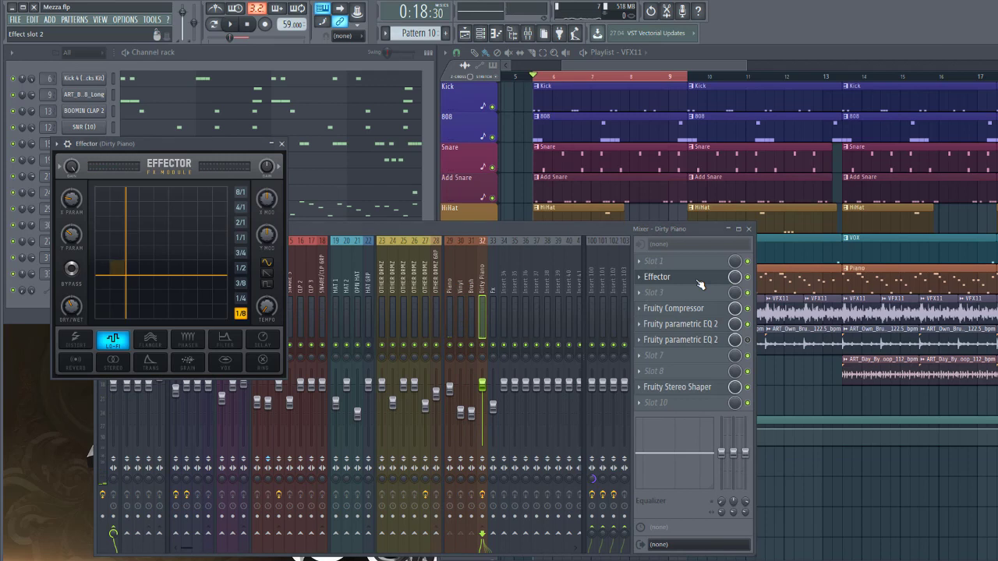
pyautogui.click(697, 281)
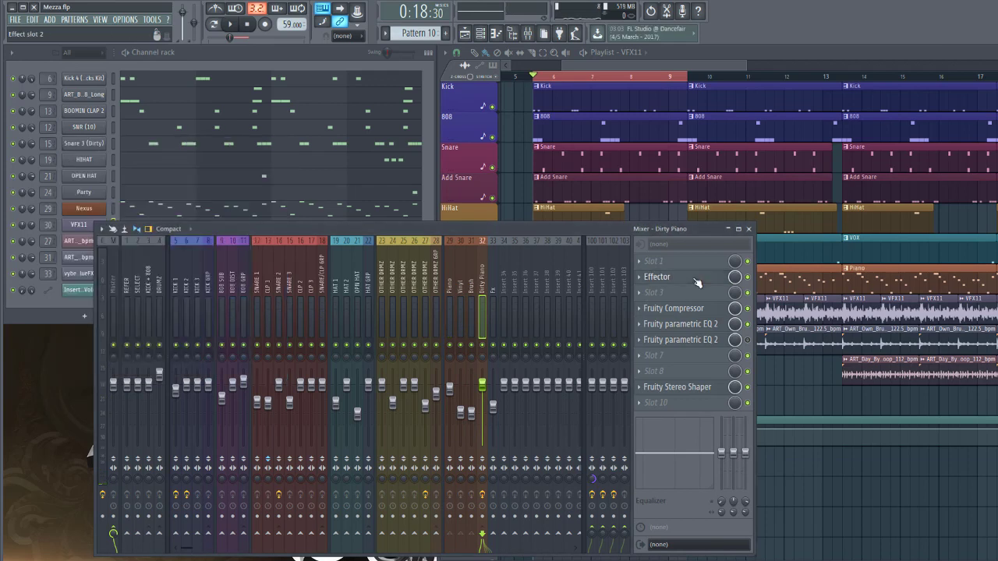
pyautogui.click(678, 330)
pyautogui.click(676, 330)
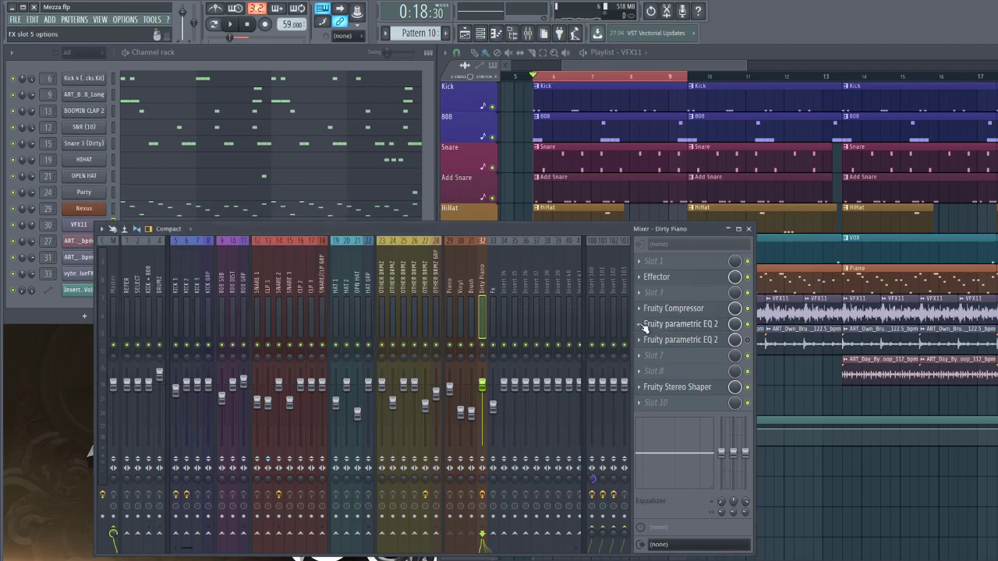
# - Remove the first Fruity parametric EQ 2 from the Dirty Piano effect chain and check the Fruity Stereo Shaper
pyautogui.click(641, 325)
pyautogui.moveTo(658, 327)
pyautogui.click(783, 31)
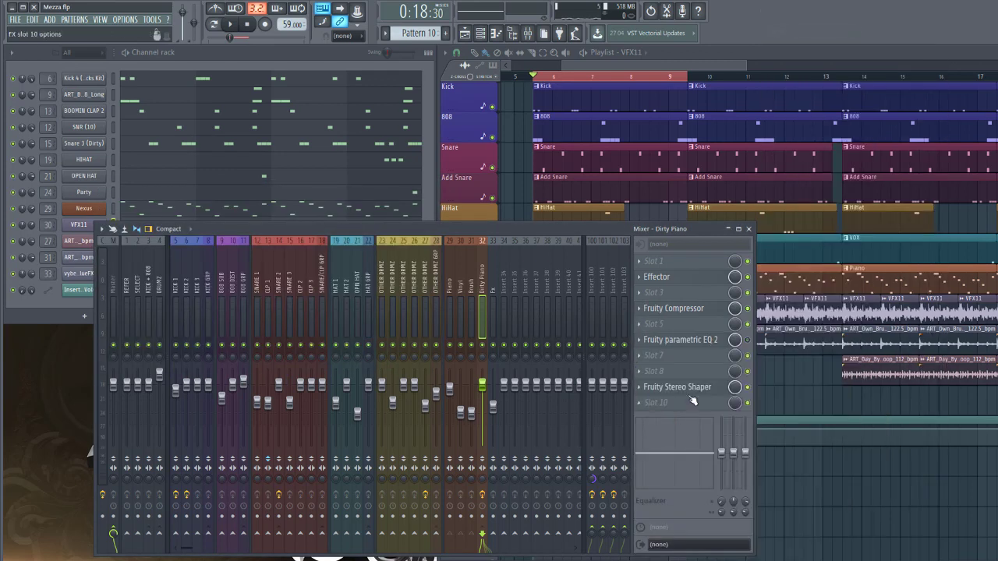
pyautogui.click(693, 387)
pyautogui.click(180, 130)
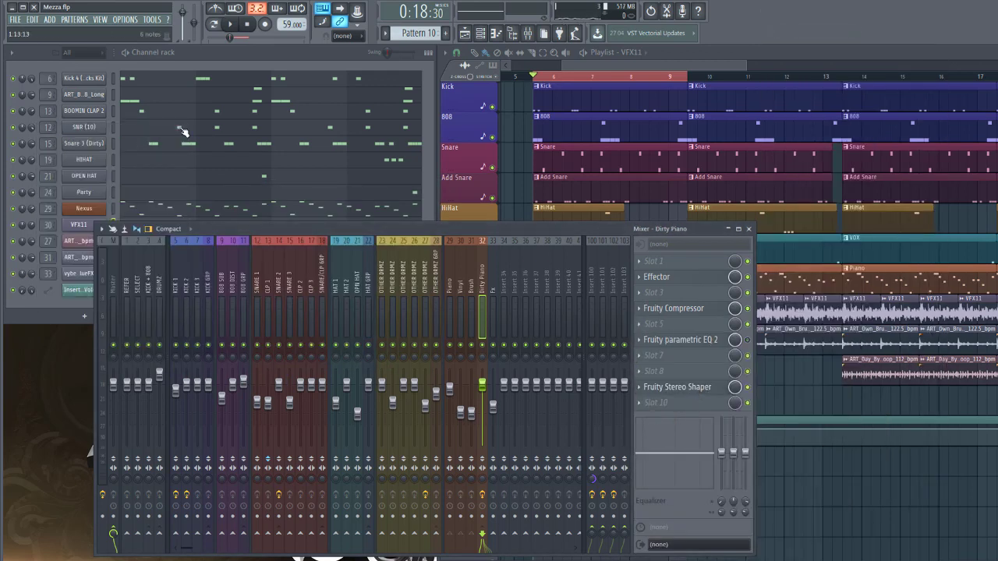
# - Bring the playlist forward and play the start of the selected range while showing the whole arrangement
pyautogui.click(527, 197)
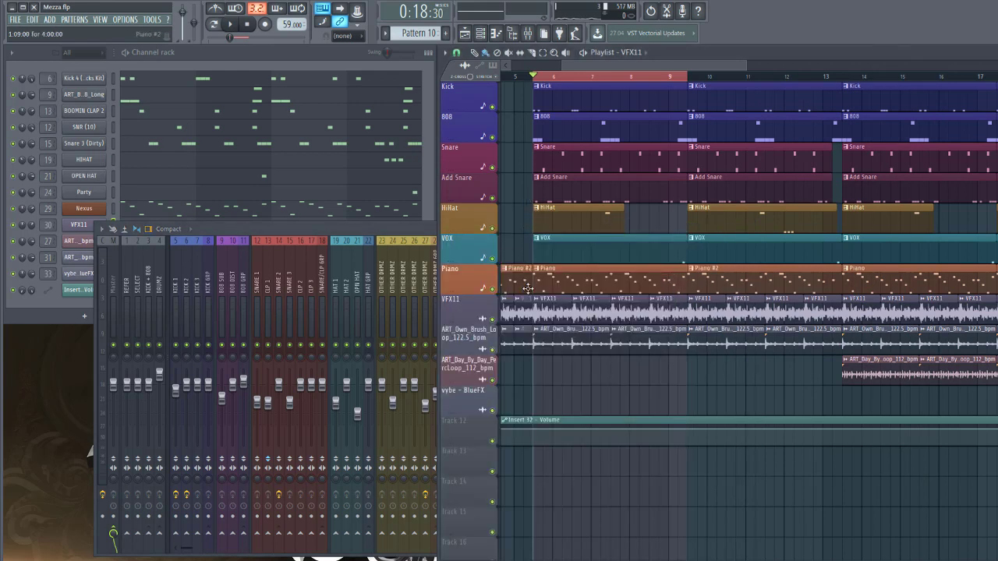
pyautogui.press('space')
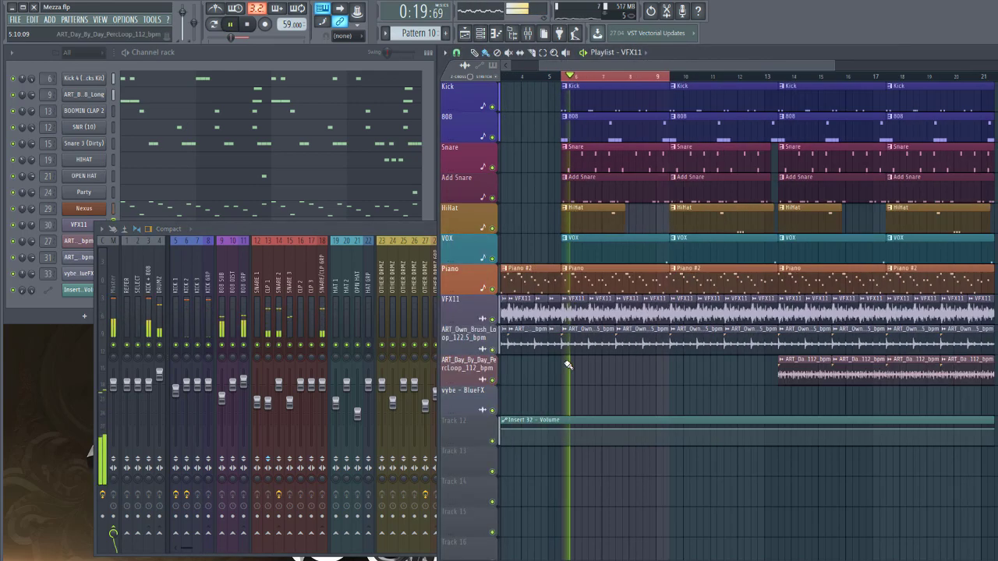
pyautogui.scroll(-3, 567, 364)
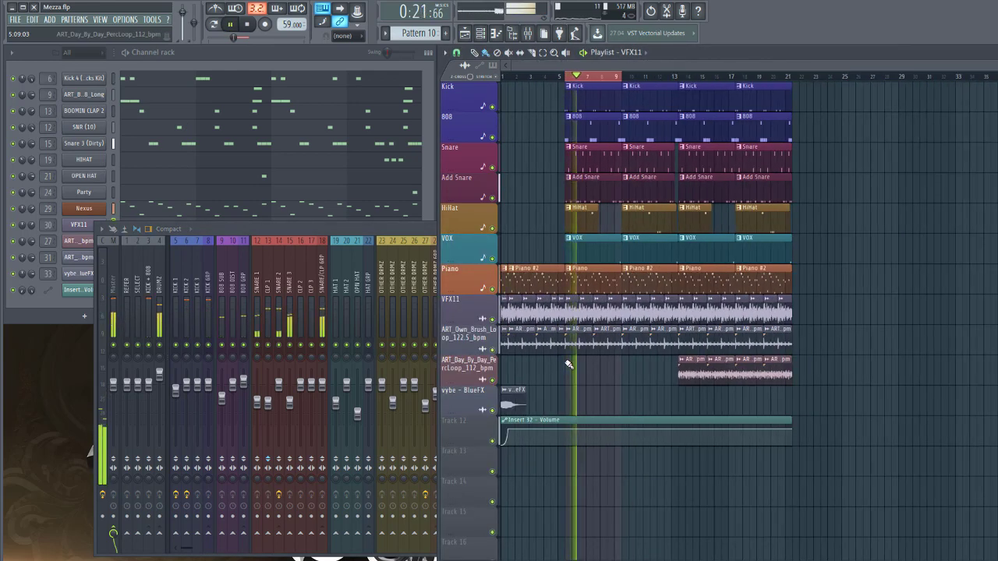
pyautogui.press('space')
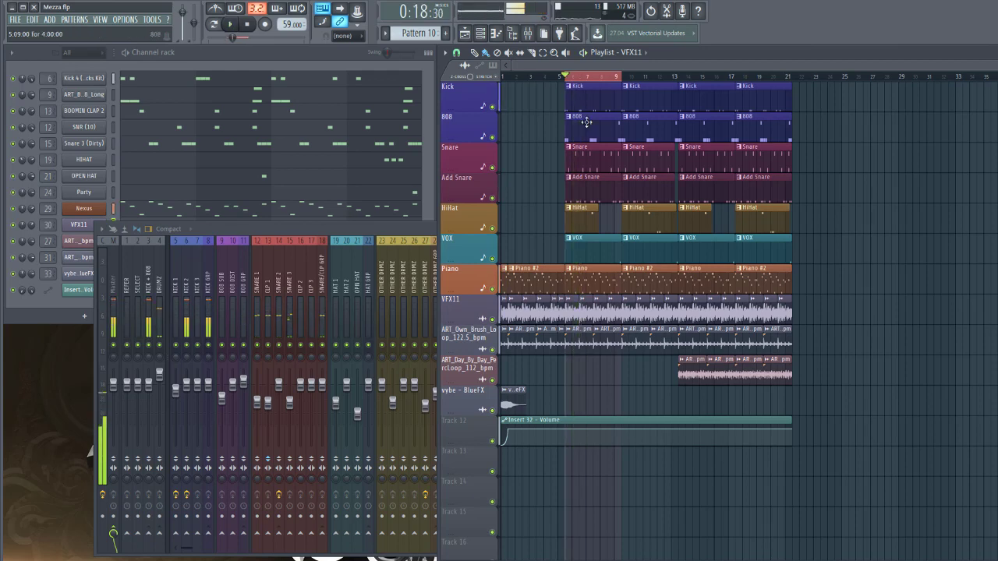
# - Clear the playlist's time selection and place the playback position at about bar 12, before the percussion loop enters
pyautogui.doubleClick(601, 78)
pyautogui.scroll(5, 706, 272)
pyautogui.scroll(-3, 726, 311)
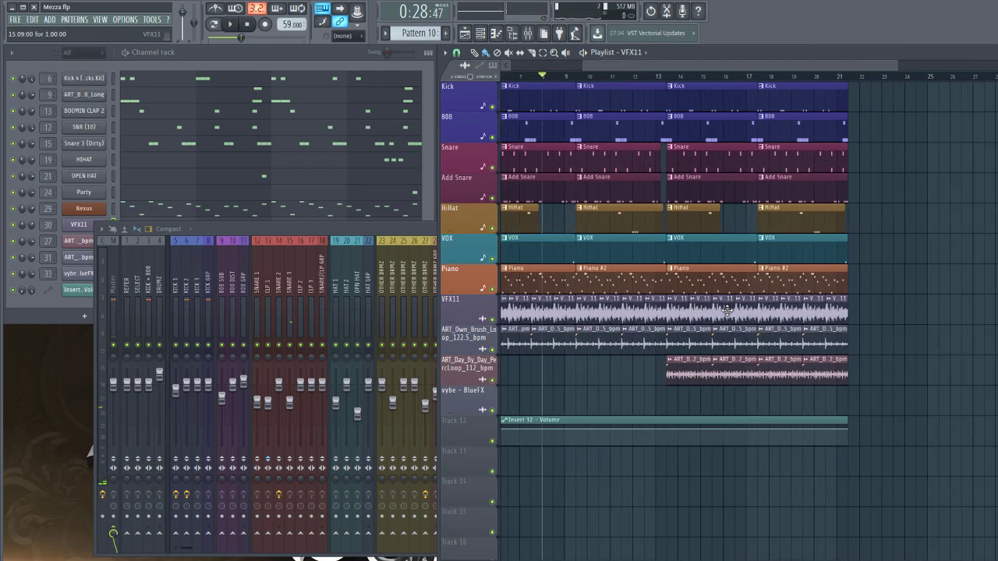
pyautogui.scroll(3, 689, 191)
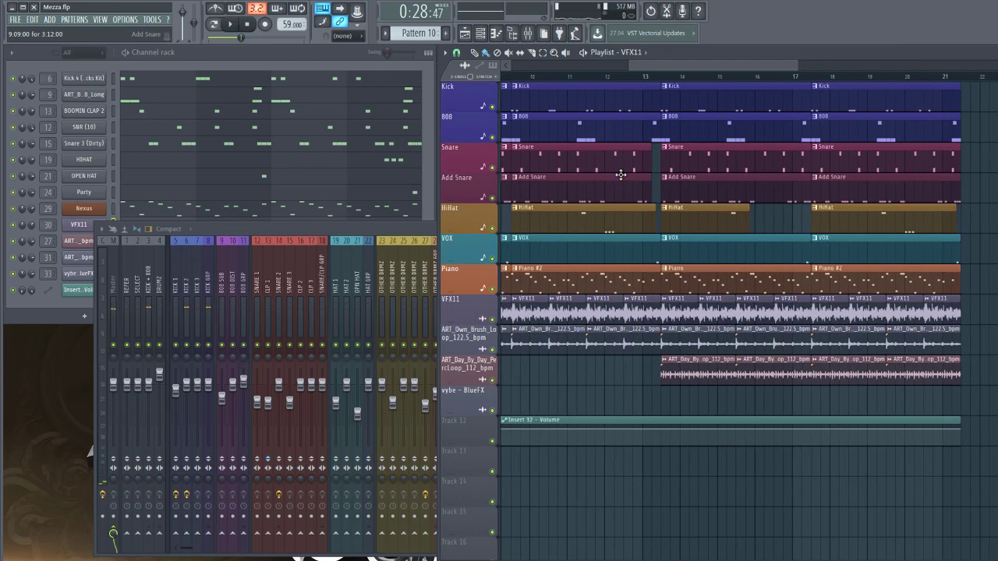
pyautogui.scroll(-3, 653, 156)
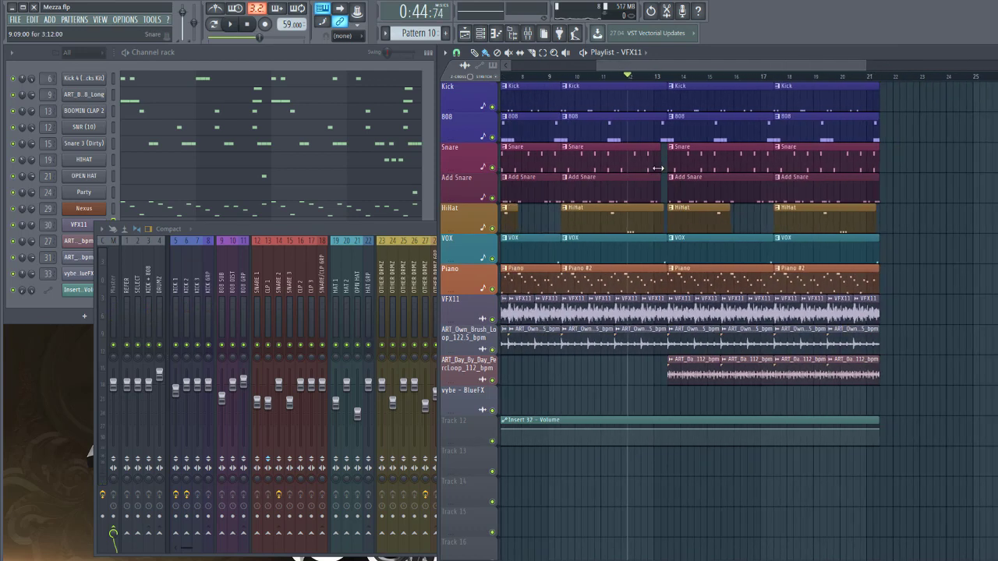
# - Play the arrangement from about bar 12 to hear the ART_Day_By_Day_PercLoop clips come in
pyautogui.press('space')
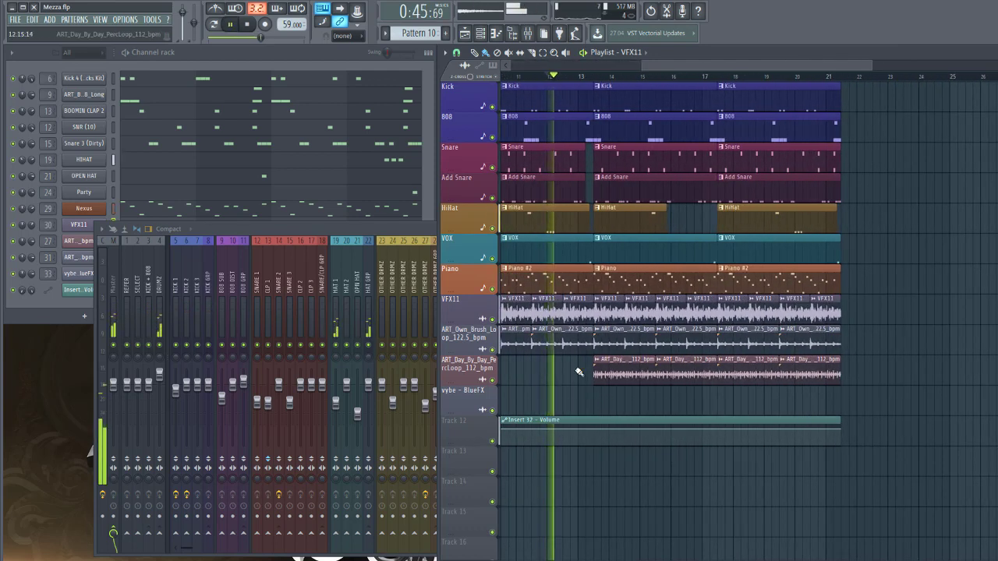
pyautogui.moveTo(575, 354); pyautogui.dragTo(857, 384)
pyautogui.click(586, 388)
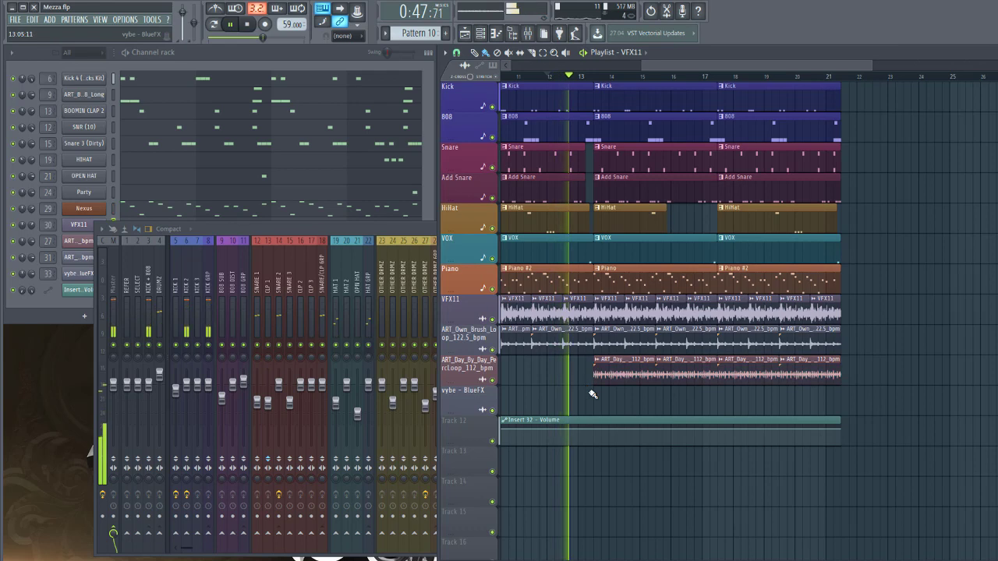
pyautogui.scroll(3, 596, 392)
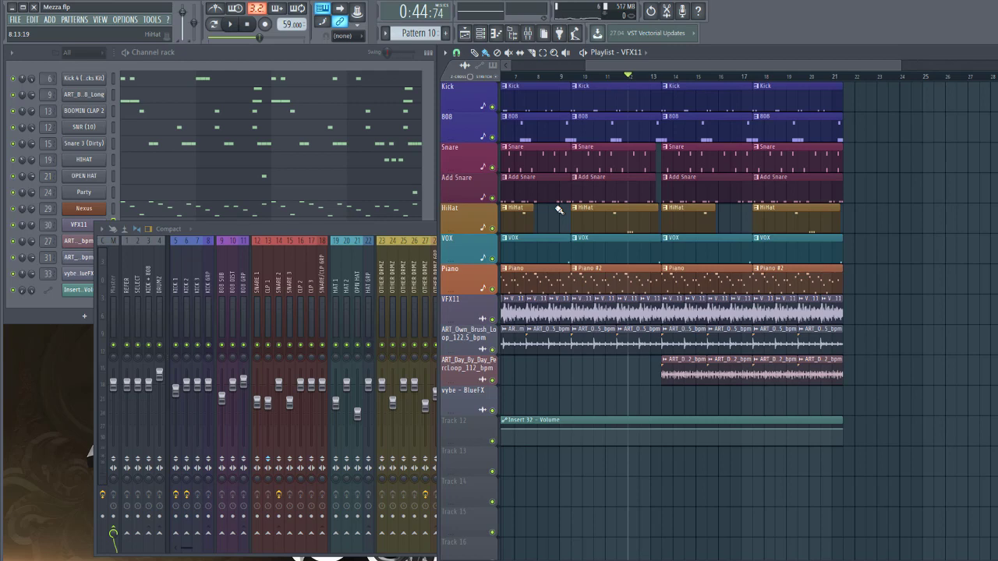
# - Audition the remaining Fruity parametric EQ 2 on Dirty Piano while enabled, view its curve, and bypass it again
pyautogui.click(405, 227)
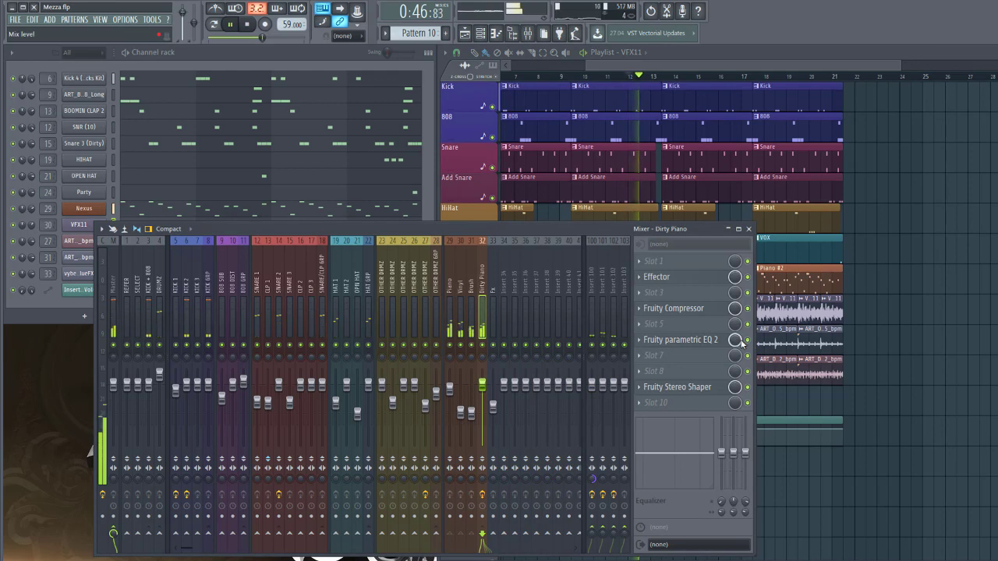
pyautogui.click(716, 341)
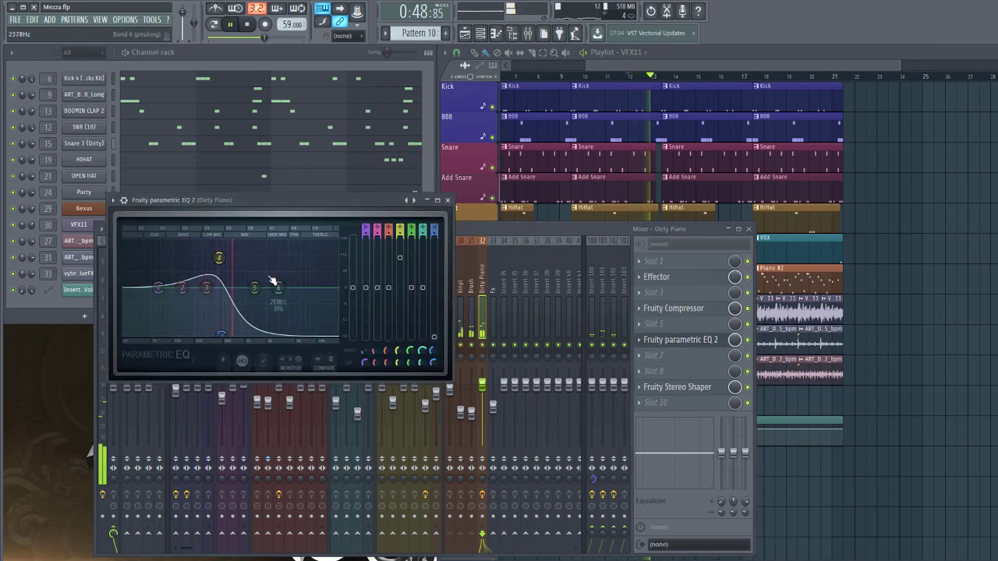
pyautogui.click(449, 201)
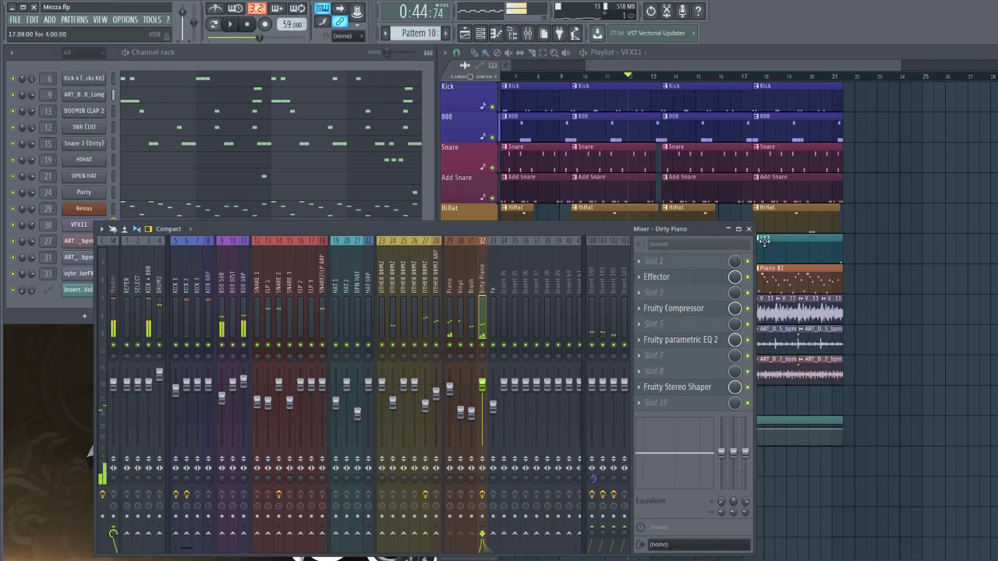
pyautogui.click(748, 341)
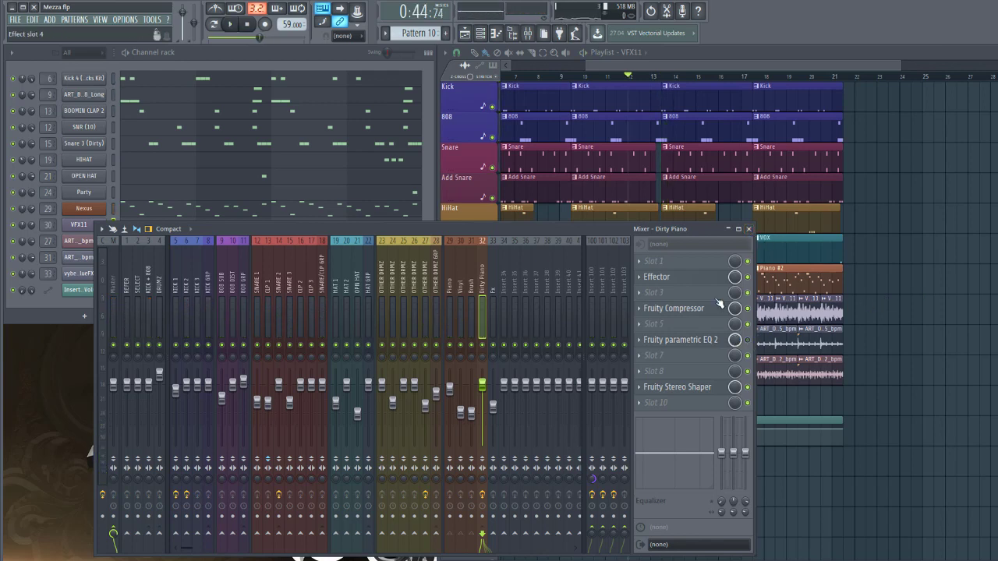